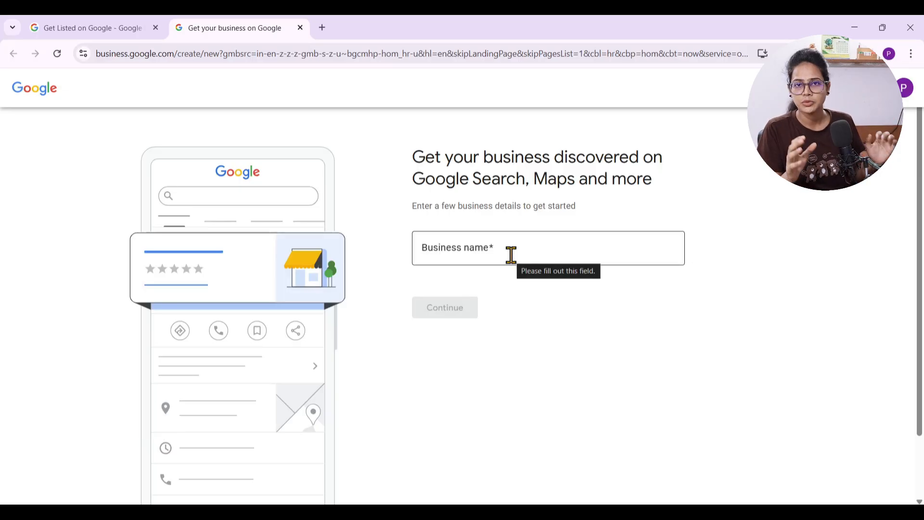
# Enter DCA Coach as the business name and look over the matching suggestions
pyautogui.click(511, 255)
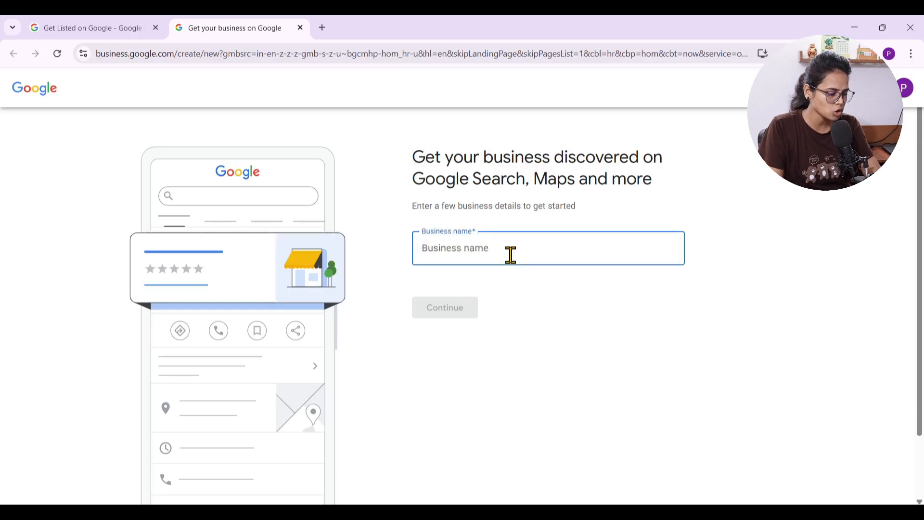
pyautogui.write('DCA')
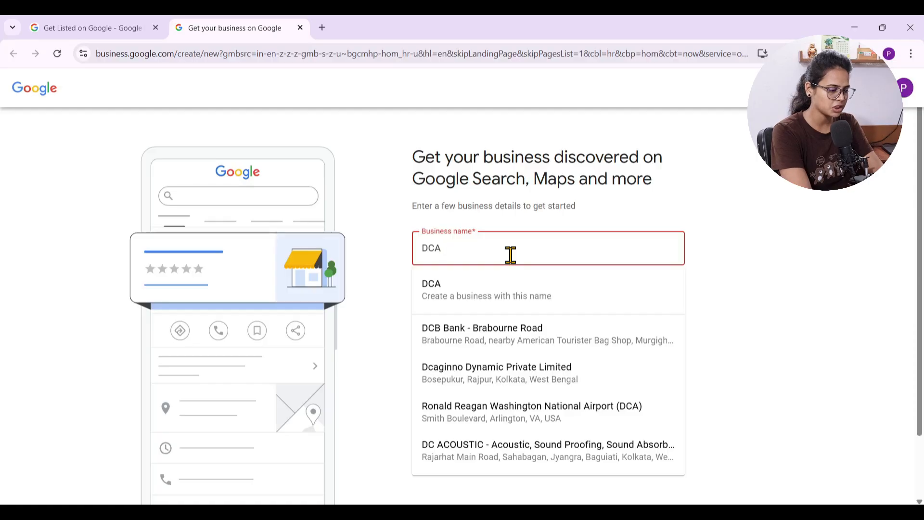
pyautogui.write(' Coach')
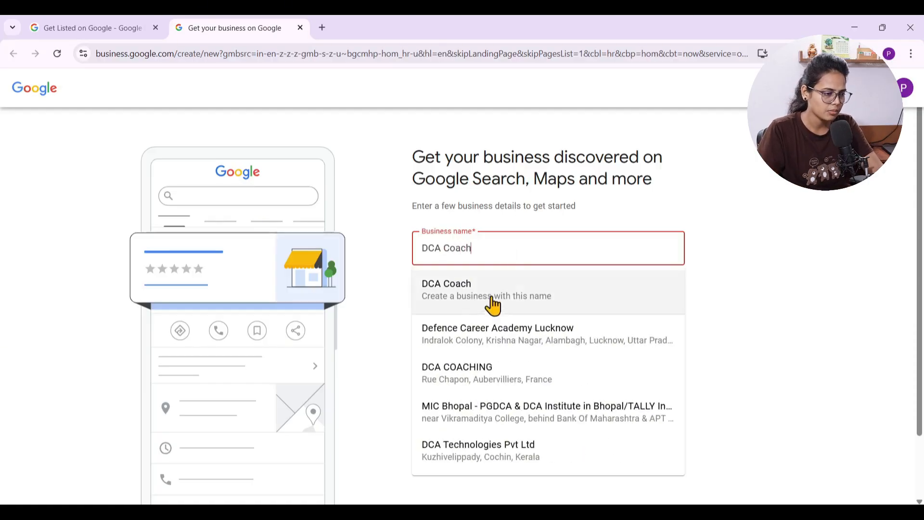
pyautogui.scroll(-2, 538, 316)
pyautogui.scroll(2, 539, 315)
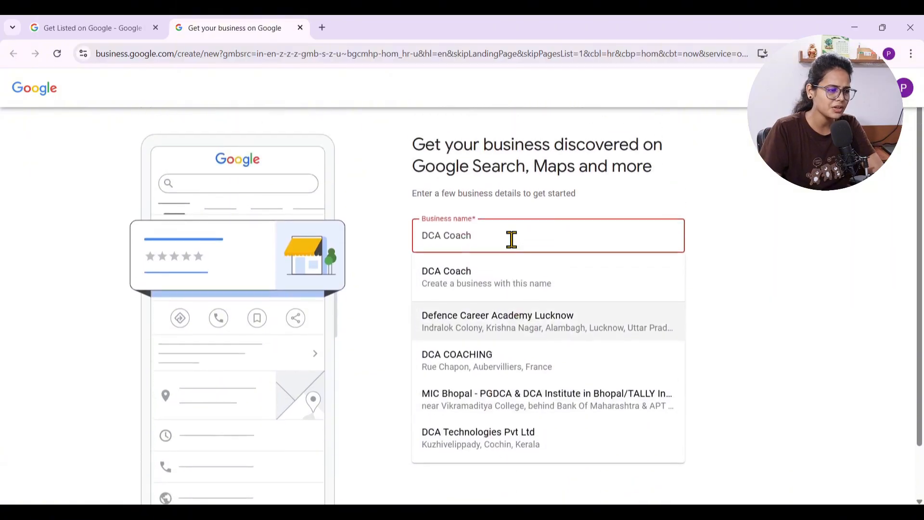
# Change the business name to DCA Training Center
pyautogui.moveTo(497, 239); pyautogui.dragTo(383, 249)
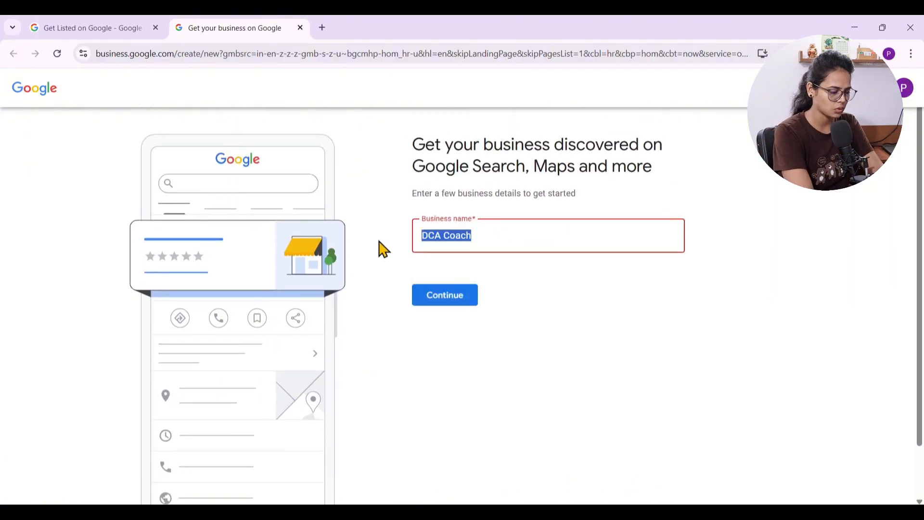
pyautogui.press('Right')
pyautogui.press('BackSpace')
pyautogui.press('BackSpace')
pyautogui.press('BackSpace')
pyautogui.press('BackSpace')
pyautogui.press('BackSpace')
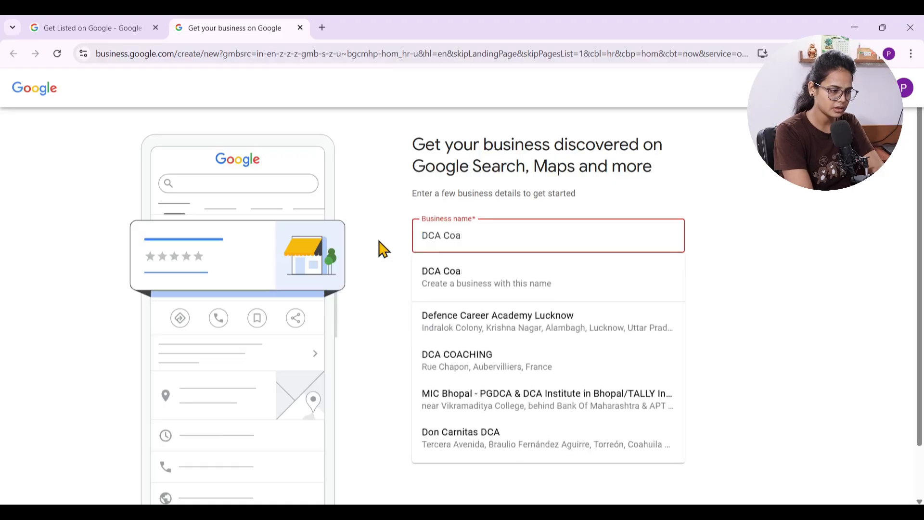
pyautogui.write('Tani')
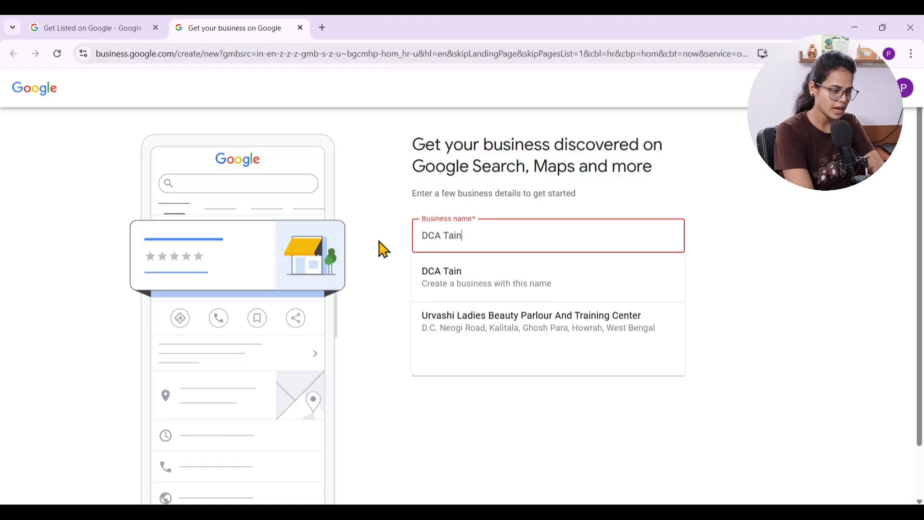
pyautogui.press('BackSpace')
pyautogui.press('BackSpace')
pyautogui.press('BackSpace')
pyautogui.write('raingin')
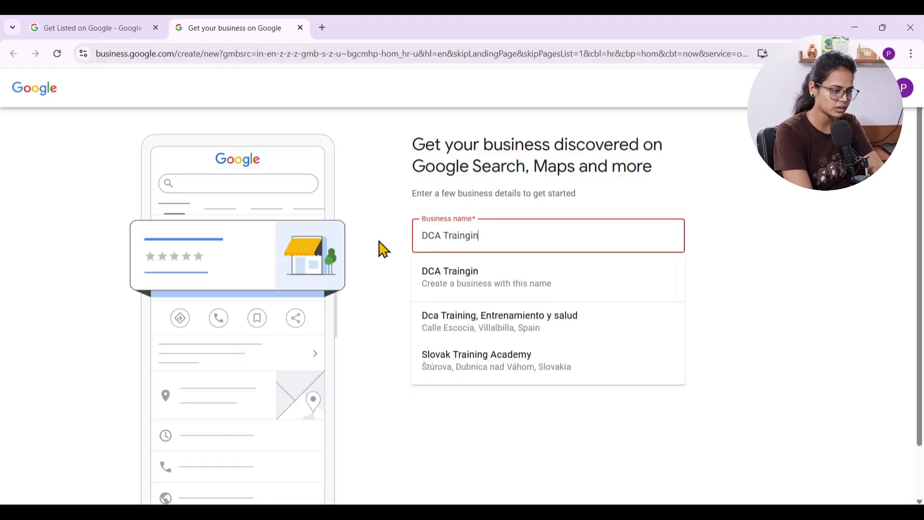
pyautogui.press('BackSpace')
pyautogui.press('BackSpace')
pyautogui.press('BackSpace')
pyautogui.write('i')
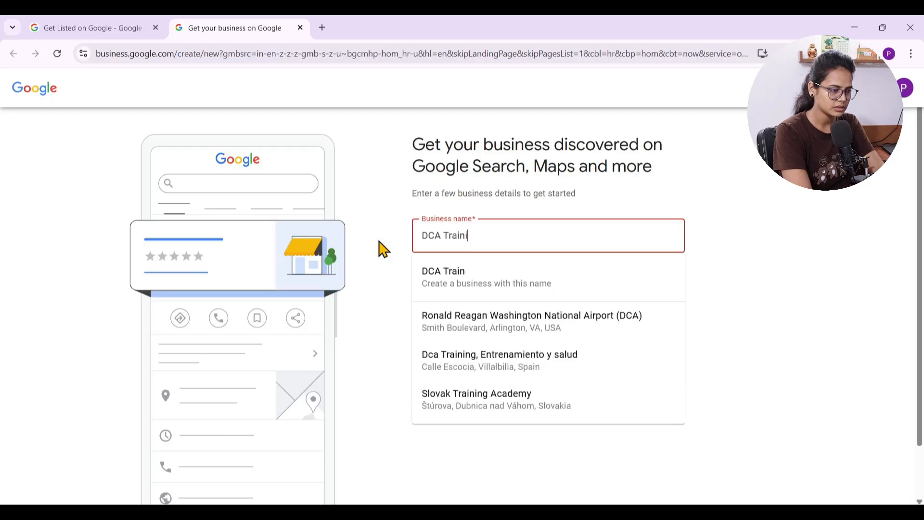
pyautogui.write('ng Center')
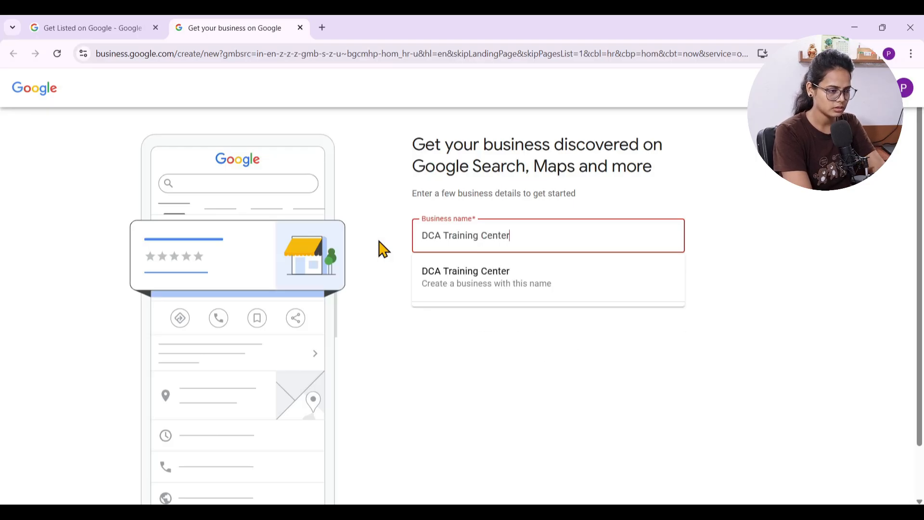
# Change the business name's spelling to DCA Training Centre and continue to the business type selection
pyautogui.press('BackSpace')
pyautogui.press('BackSpace')
pyautogui.write('re')
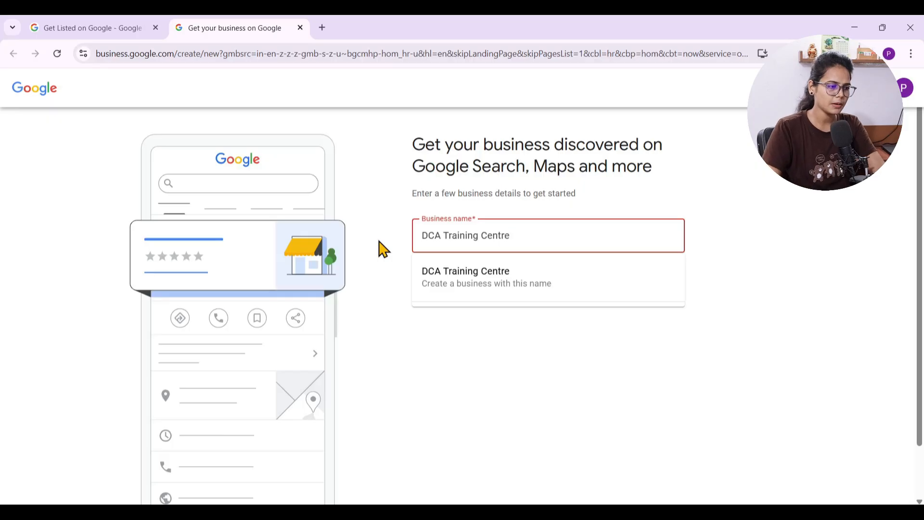
pyautogui.click(392, 349)
pyautogui.click(442, 308)
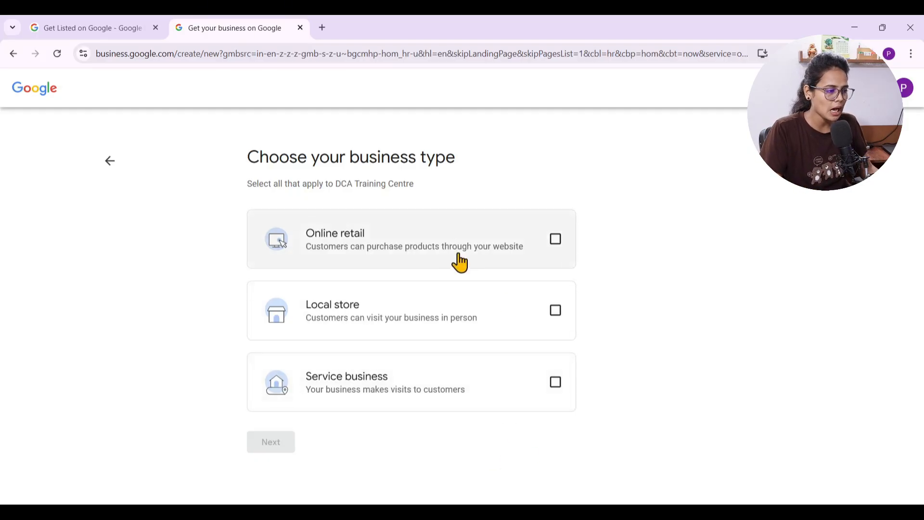
# Choose Service business as the business type and proceed to the category entry
pyautogui.click(555, 390)
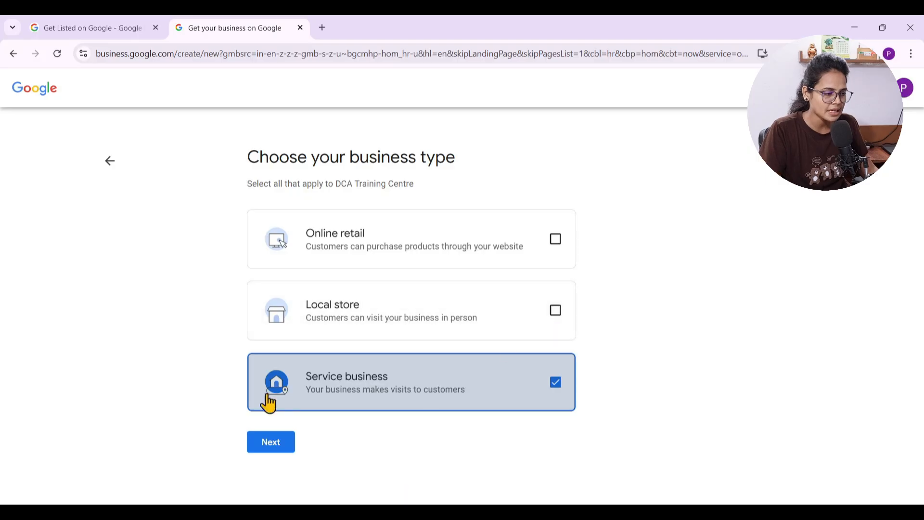
pyautogui.click(270, 450)
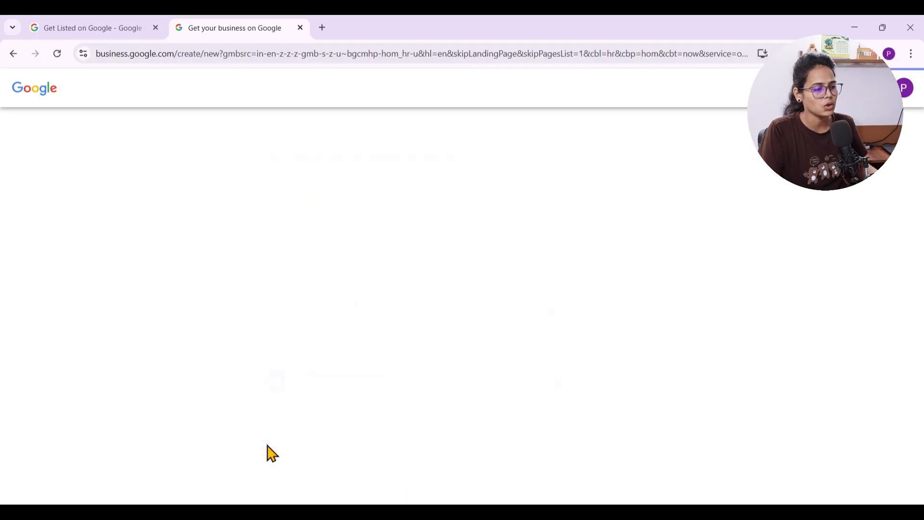
# Look up training categories and choose Training center as the business category
pyautogui.click(473, 241)
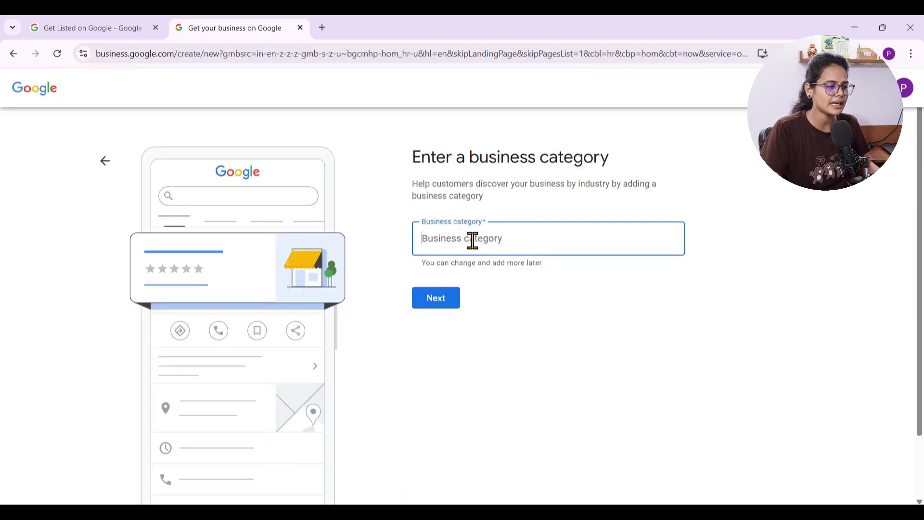
pyautogui.write('tai')
pyautogui.press('BackSpace')
pyautogui.press('BackSpace')
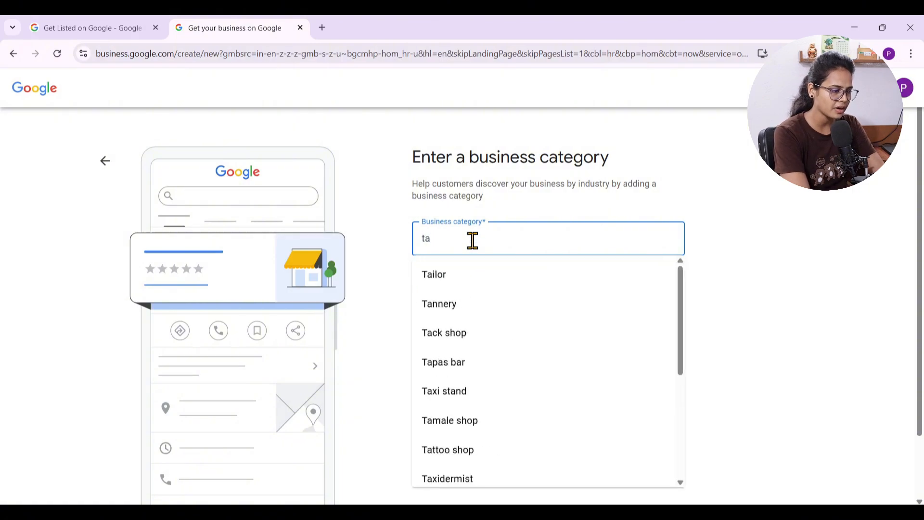
pyautogui.write('raingin')
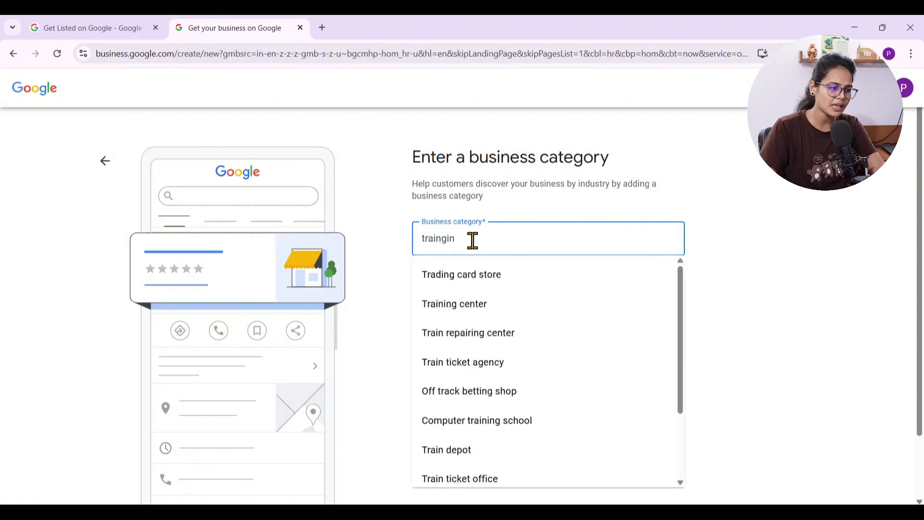
pyautogui.doubleClick(471, 240)
pyautogui.click(484, 308)
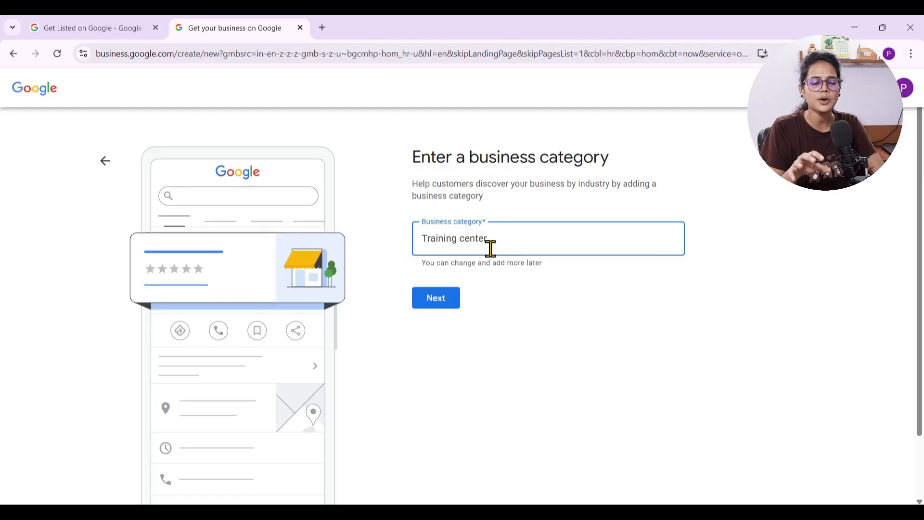
# Replace the category with a search for marketing, browse the suggested categories, and clear the search text
pyautogui.press('BackSpace')
pyautogui.press('BackSpace')
pyautogui.press('BackSpace')
pyautogui.press('BackSpace')
pyautogui.press('BackSpace')
pyautogui.press('BackSpace')
pyautogui.press('BackSpace')
pyautogui.press('BackSpace')
pyautogui.press('BackSpace')
pyautogui.press('BackSpace')
pyautogui.press('BackSpace')
pyautogui.press('BackSpace')
pyautogui.press('BackSpace')
pyautogui.press('BackSpace')
pyautogui.press('BackSpace')
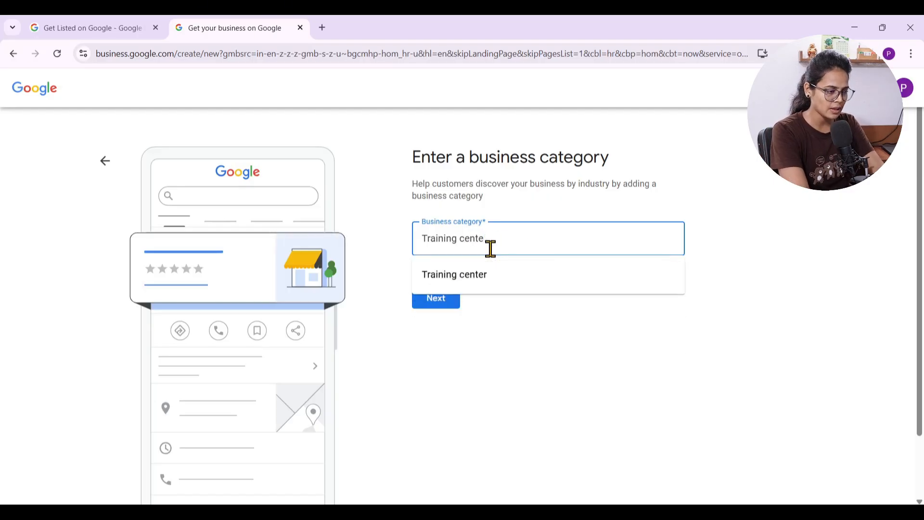
pyautogui.write('marketing')
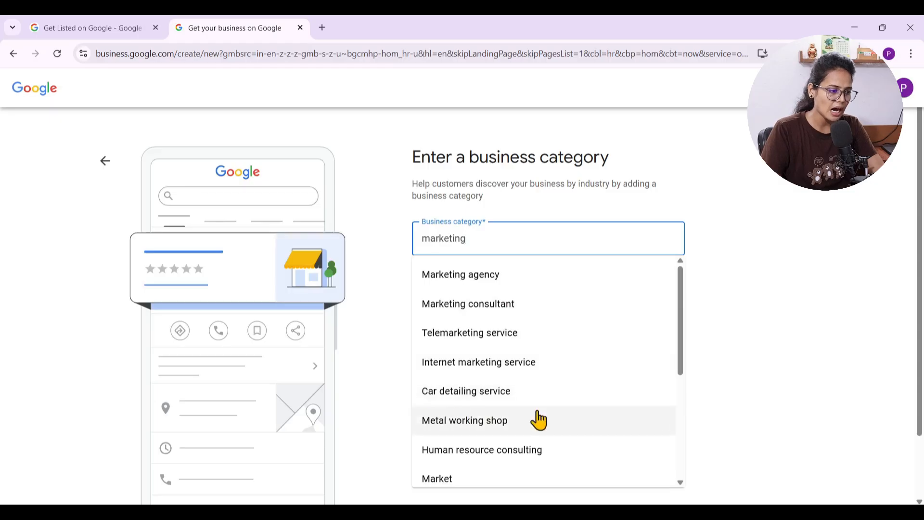
pyautogui.scroll(-1, 573, 410)
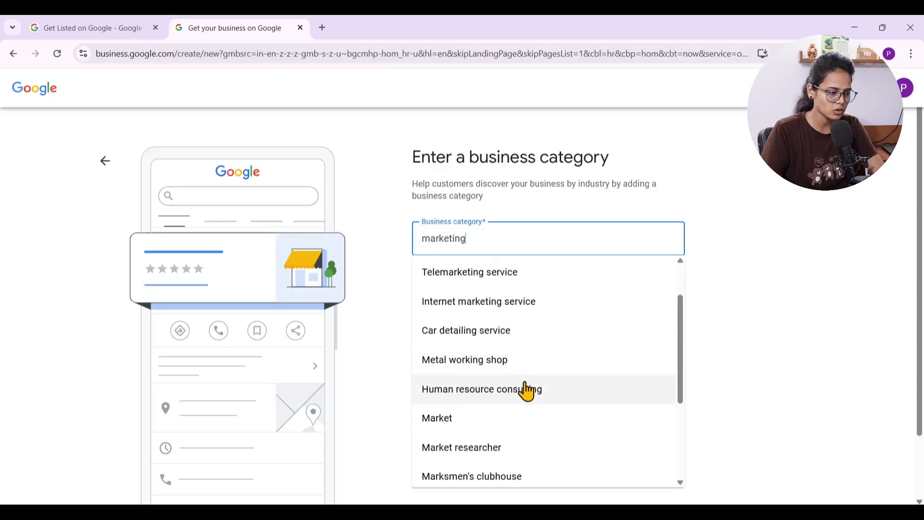
pyautogui.scroll(-1, 573, 397)
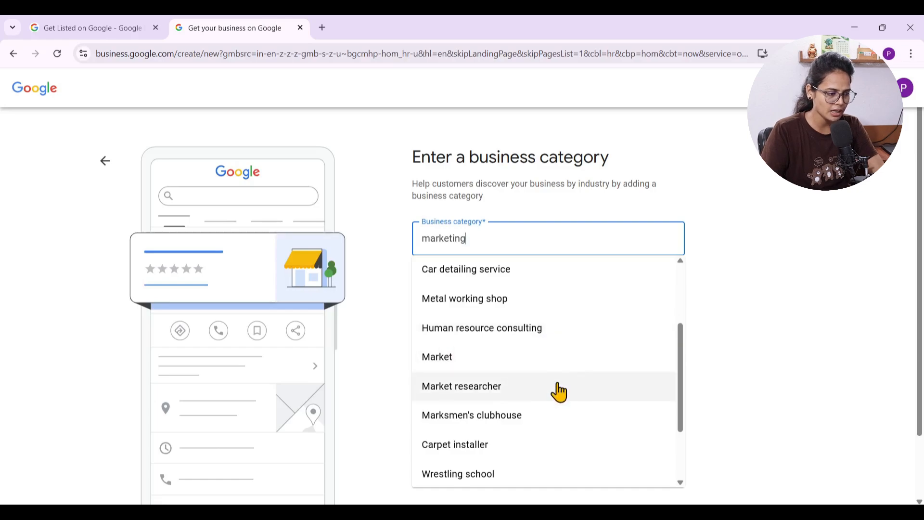
pyautogui.scroll(-2, 480, 413)
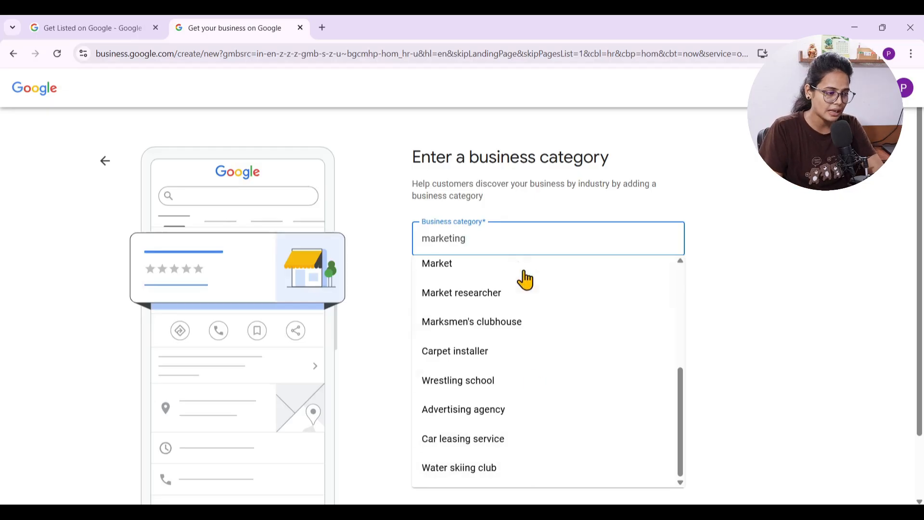
pyautogui.moveTo(495, 248); pyautogui.dragTo(395, 251)
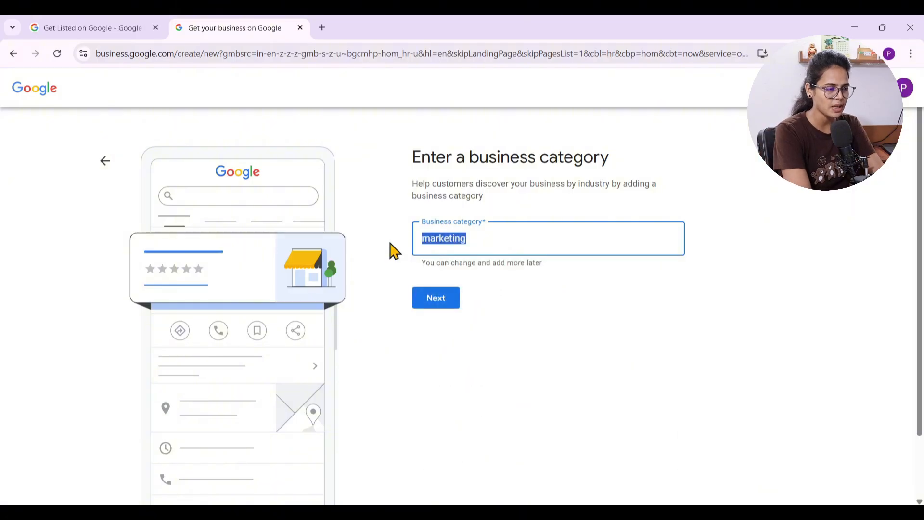
pyautogui.press('BackSpace')
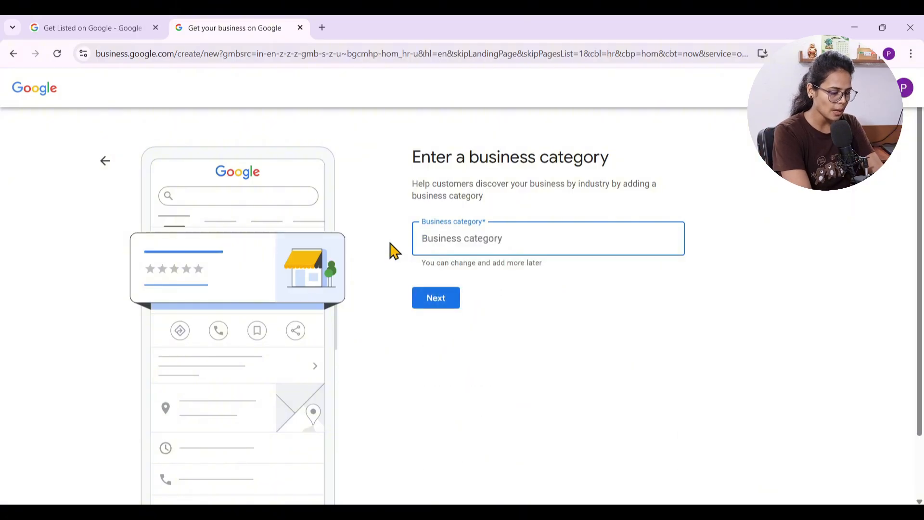
# Search for training, set the business category to Training center, and proceed to the service area page
pyautogui.write('train')
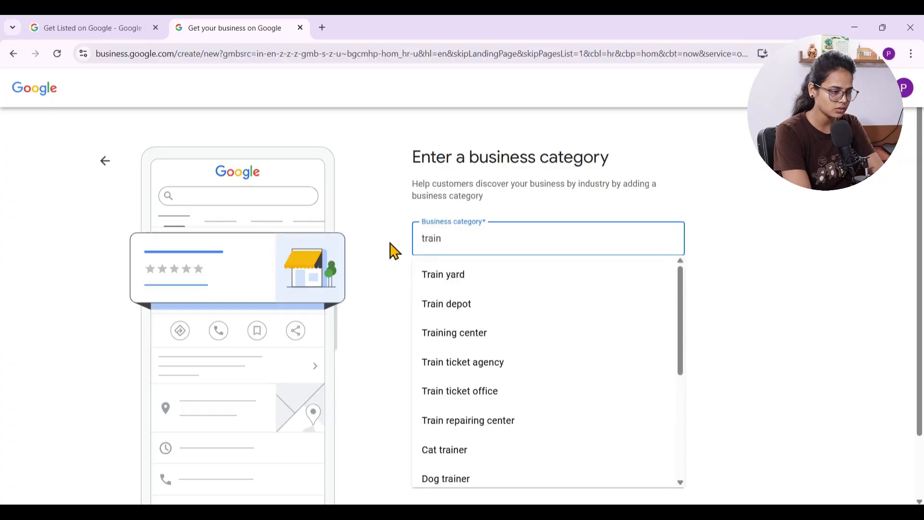
pyautogui.write('ing')
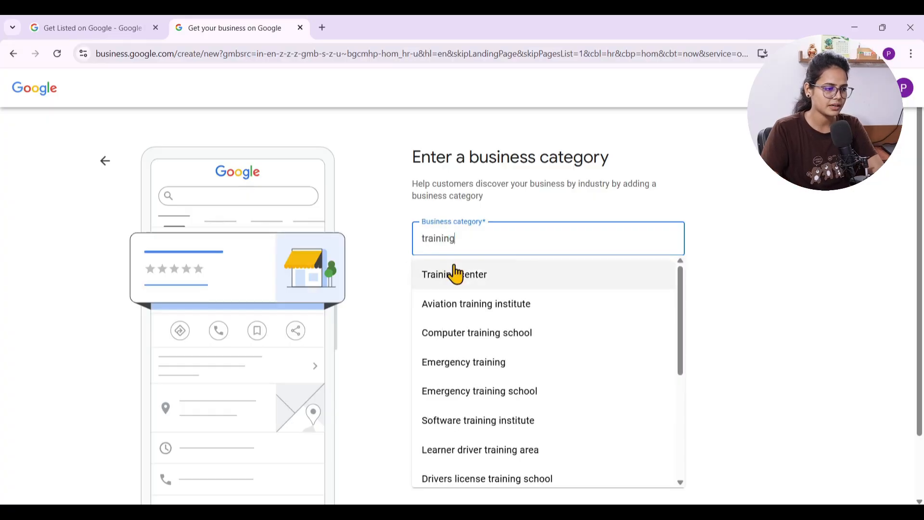
pyautogui.click(455, 274)
pyautogui.click(428, 304)
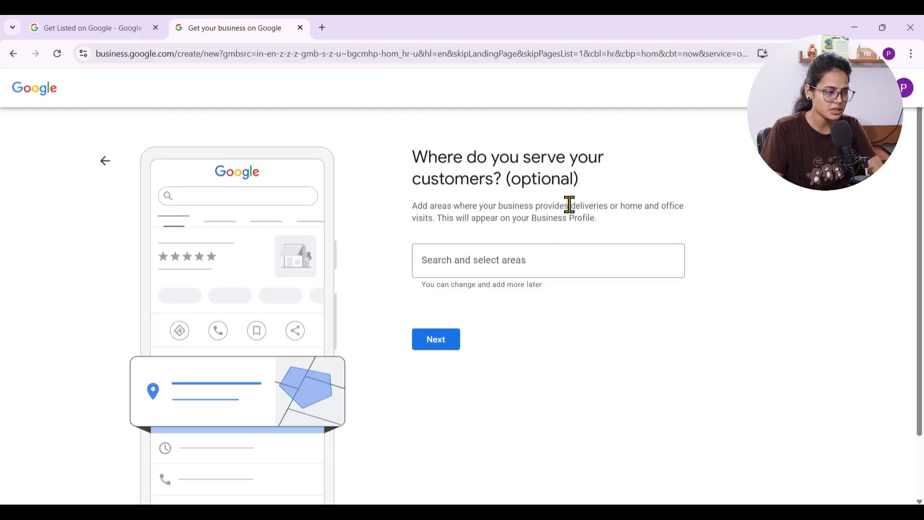
# Add Kolkata, West Bengal, India as the service area and proceed to the contact details
pyautogui.click(452, 266)
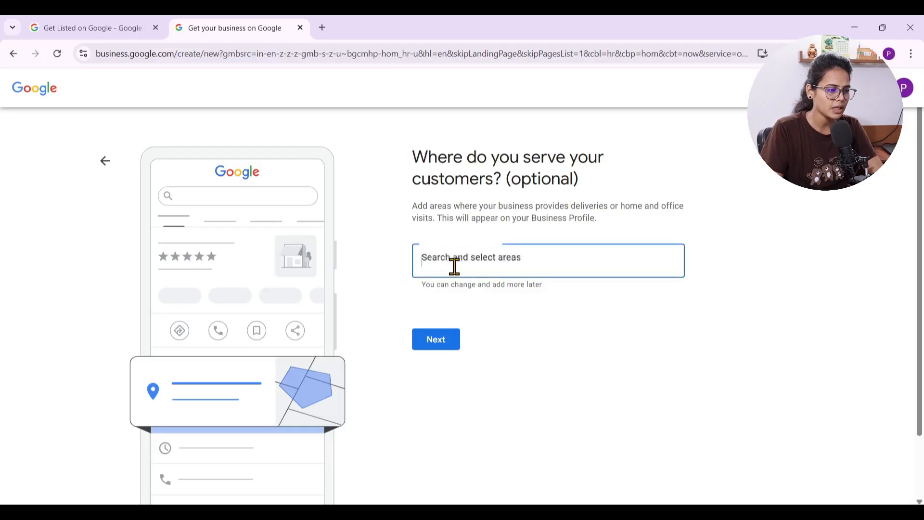
pyautogui.write('Manhattan, New York')
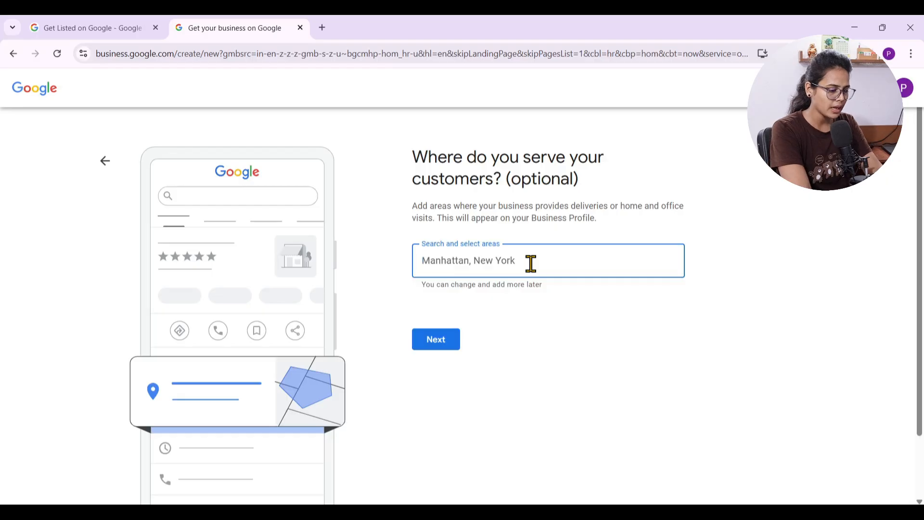
pyautogui.hotkey('ctrl', 'a')
pyautogui.write('H')
pyautogui.hotkey('ctrl', 'z')
pyautogui.hotkey('ctrl', 'a')
pyautogui.write('Kolkata')
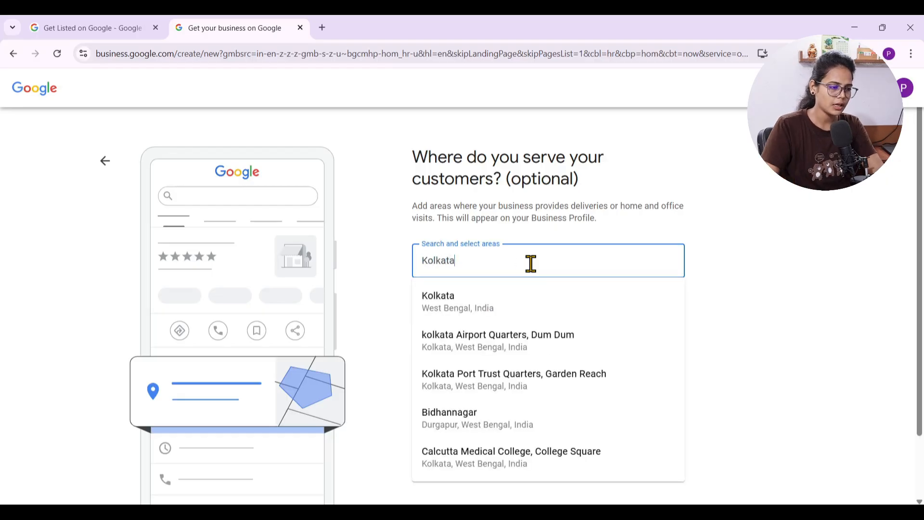
pyautogui.click(471, 311)
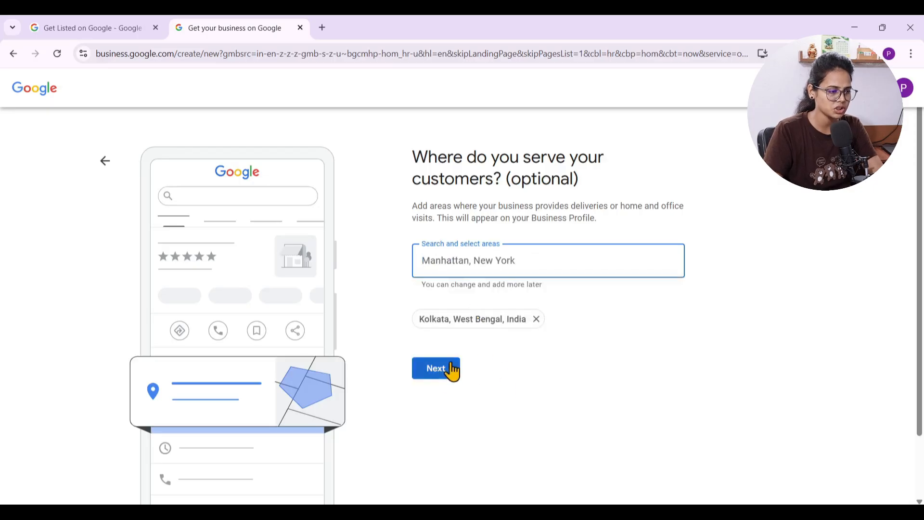
pyautogui.click(440, 375)
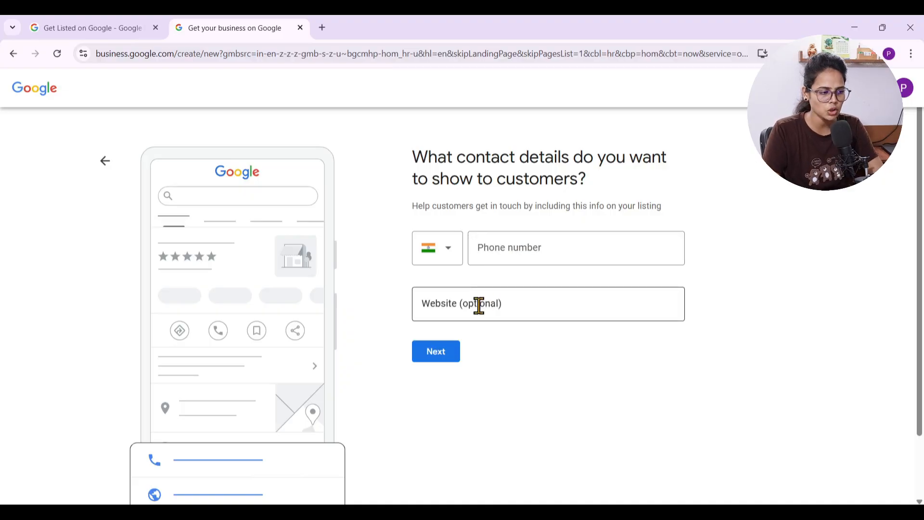
# Enter the business phone number in the contact details
pyautogui.click(525, 250)
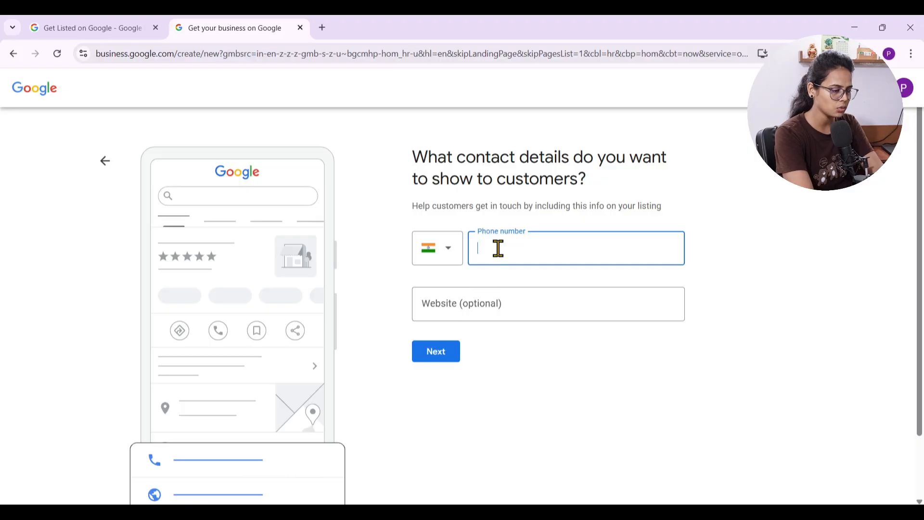
pyautogui.write('9876543210')
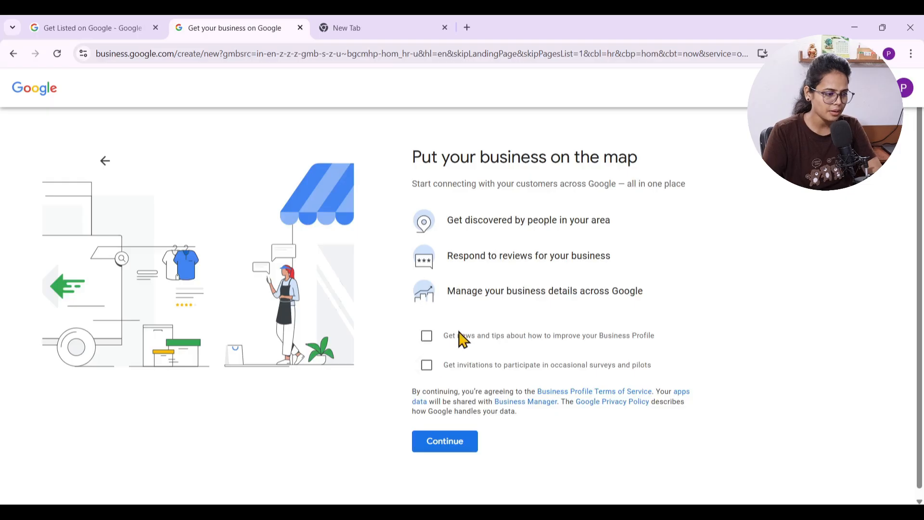
# Opt in to Business Profile news and tips and to survey and pilot invitations, and continue to verification
pyautogui.scroll(-1, 508, 288)
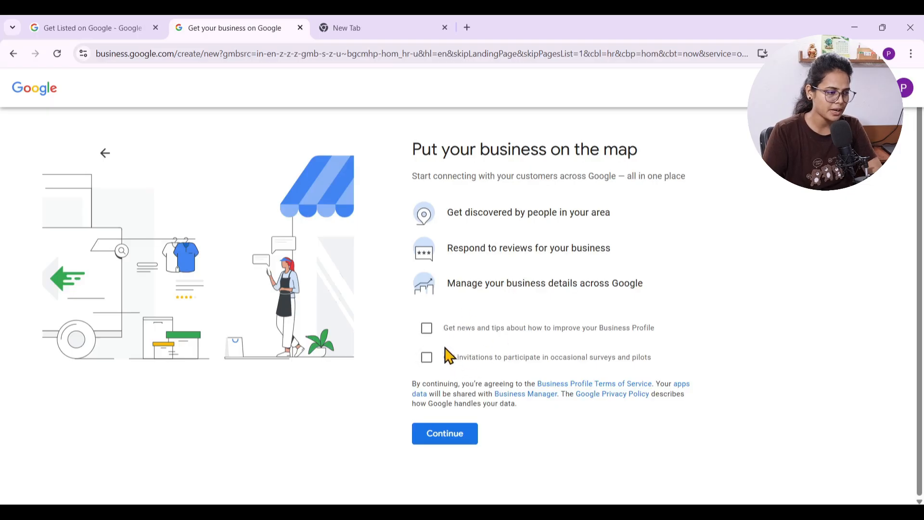
pyautogui.click(427, 327)
pyautogui.click(427, 358)
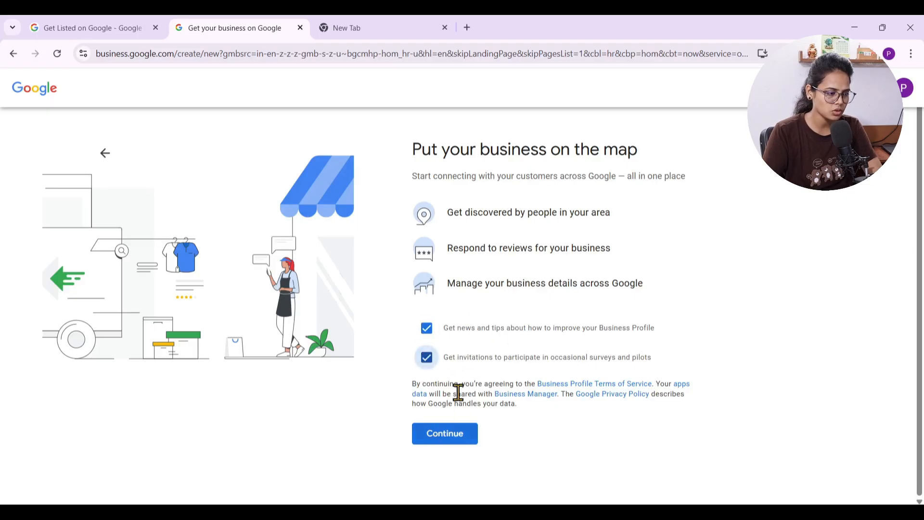
pyautogui.click(448, 438)
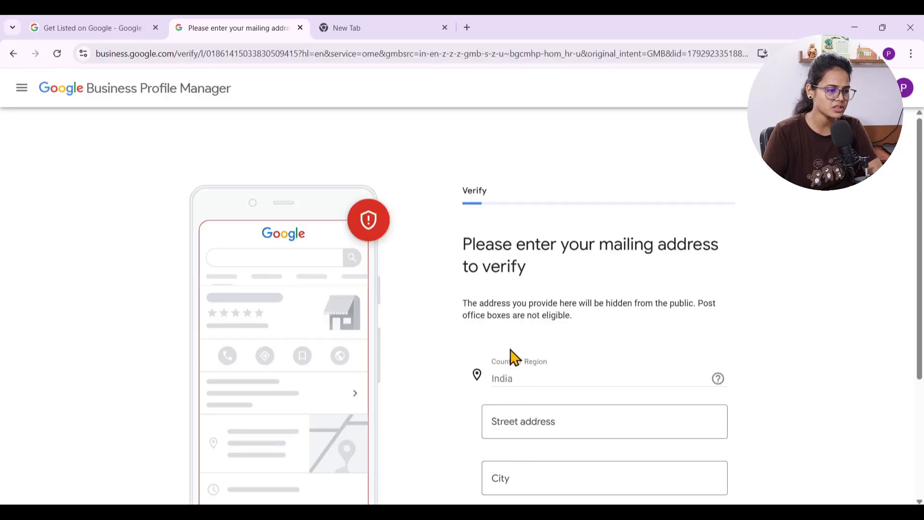
# Fill in the mailing address for verification, submit it, and continue to customizing the profile
pyautogui.scroll(-1, 514, 357)
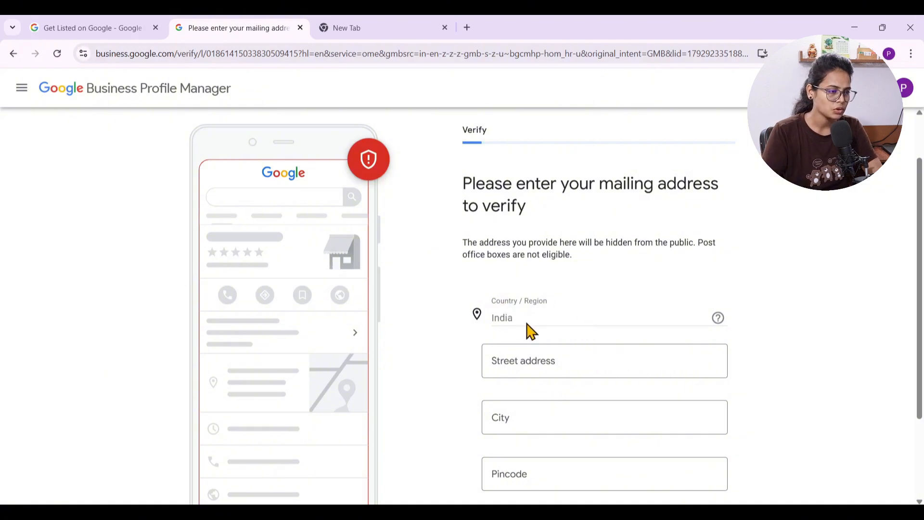
pyautogui.scroll(-1, 584, 320)
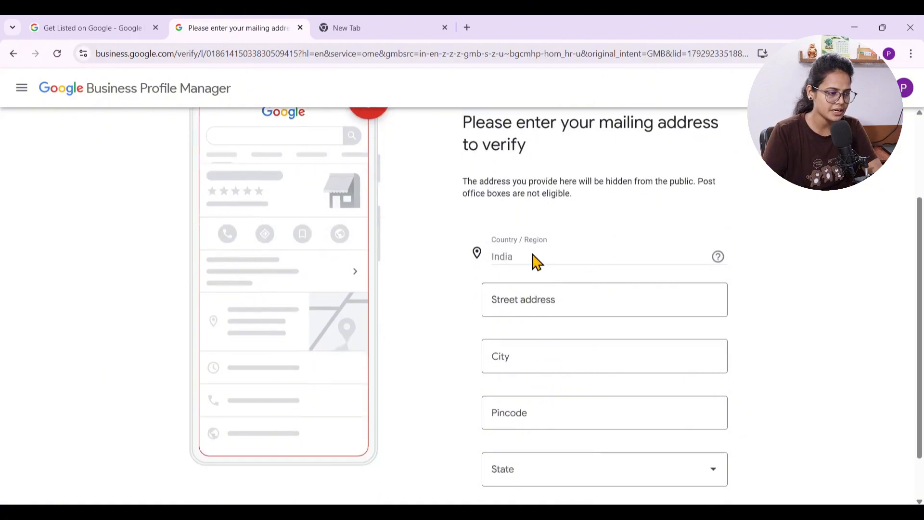
pyautogui.click(527, 300)
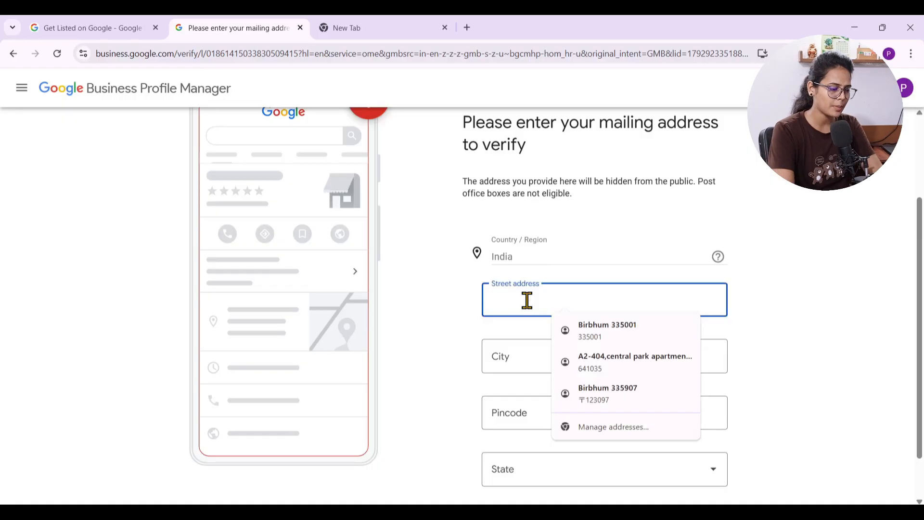
pyautogui.write('Birb')
pyautogui.scroll(-1, 759, 391)
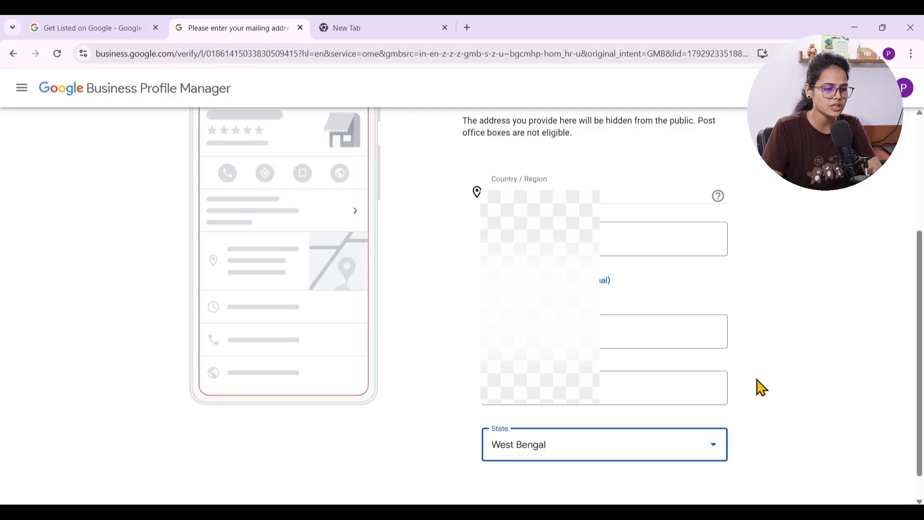
pyautogui.scroll(-1, 820, 356)
pyautogui.click(569, 491)
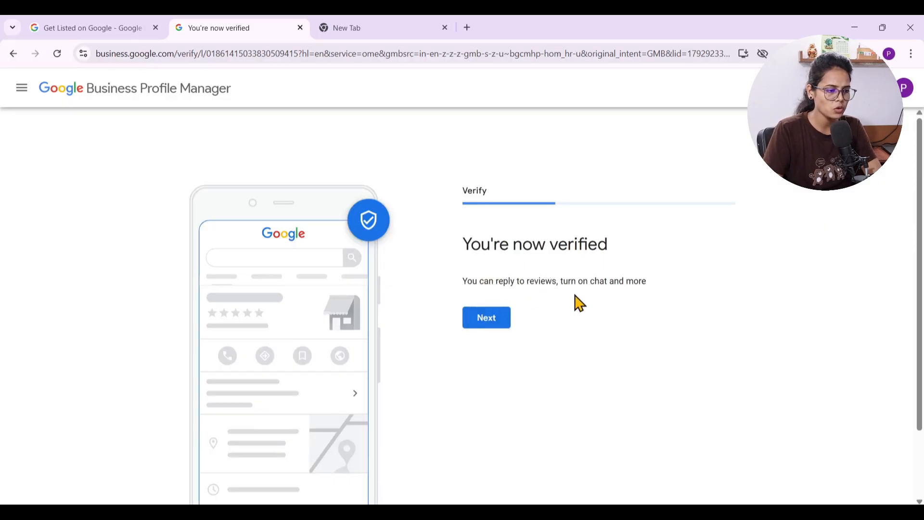
pyautogui.click(494, 322)
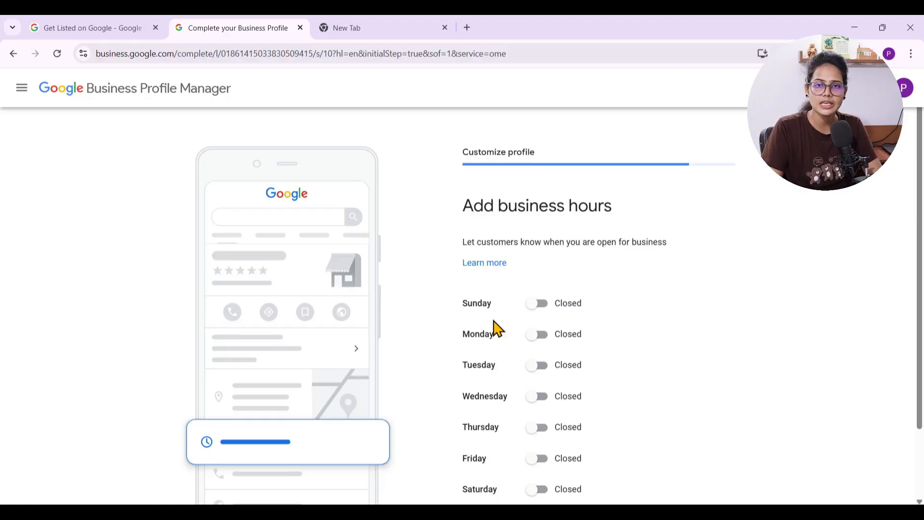
# Search Google for best restaurants kolkata in the empty browser tab and examine the business listings under Places
pyautogui.click(377, 27)
pyautogui.press('BackSpace')
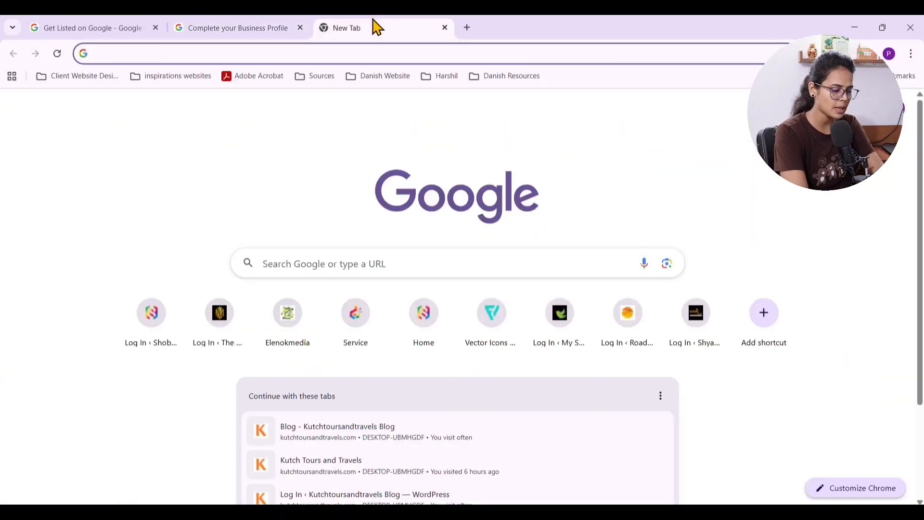
pyautogui.write('best ')
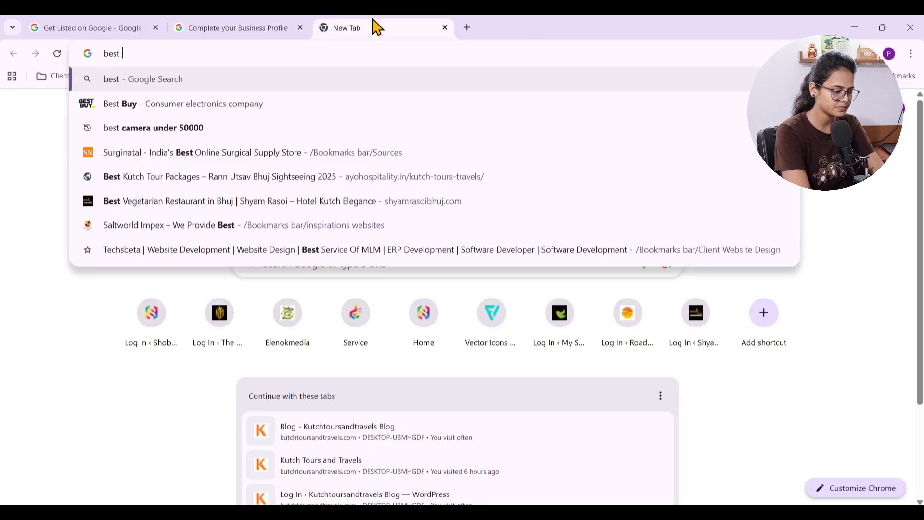
pyautogui.write('restura')
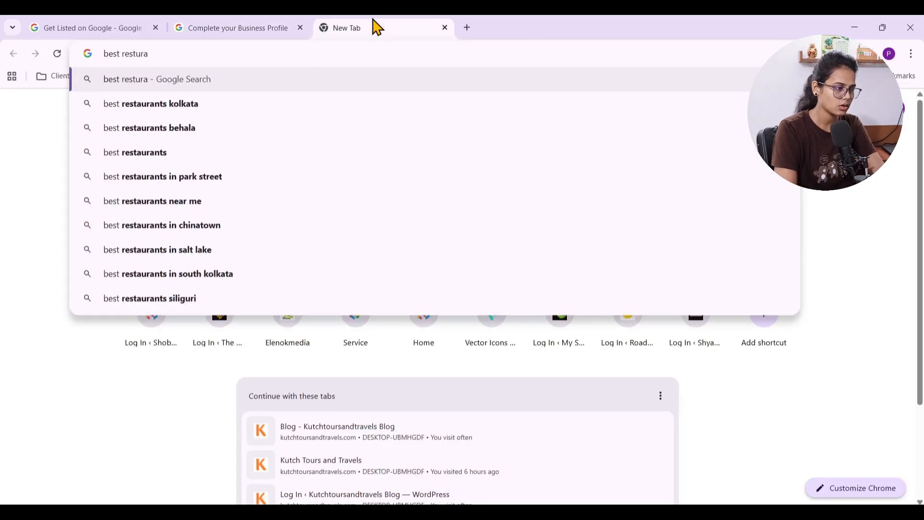
pyautogui.press('Down')
pyautogui.press('Return')
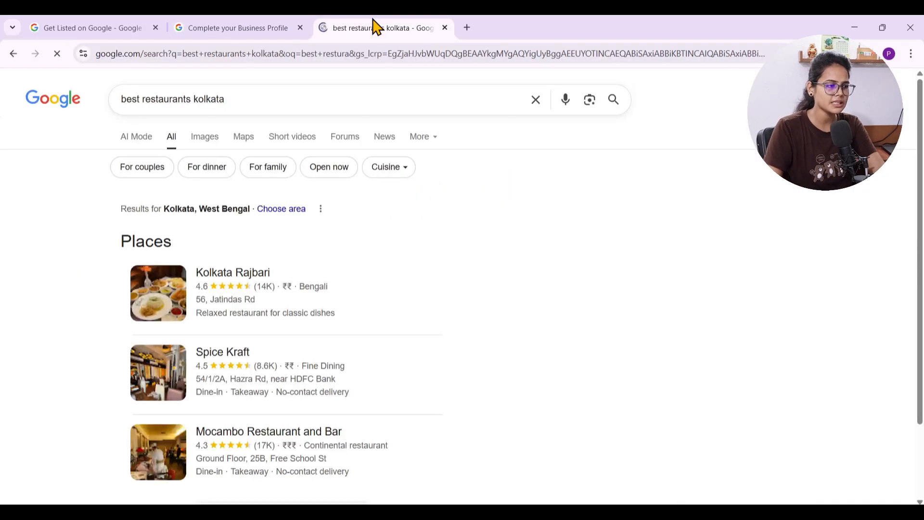
pyautogui.scroll(-1, 404, 231)
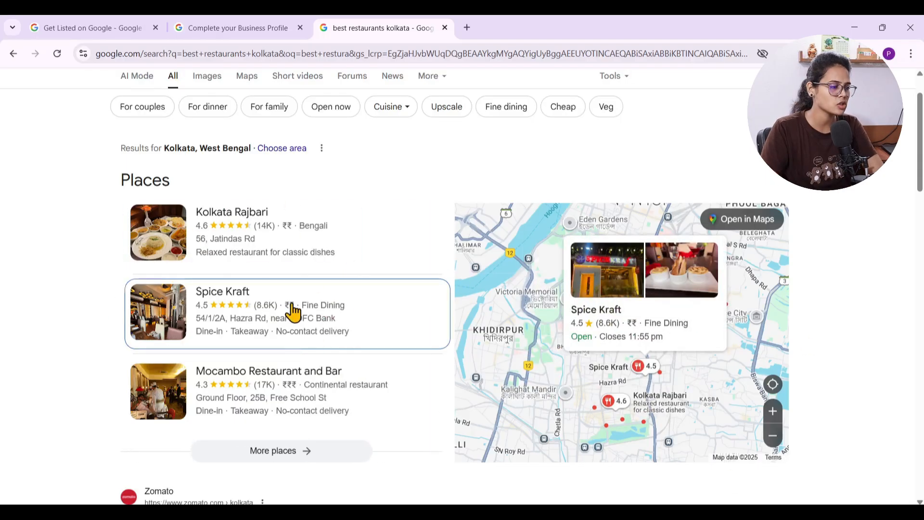
pyautogui.scroll(-6, 294, 313)
pyautogui.scroll(8, 291, 314)
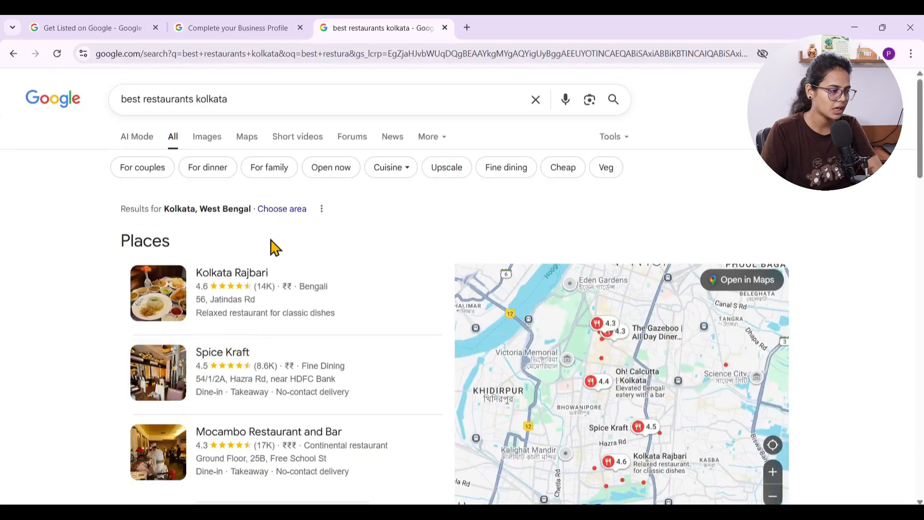
pyautogui.scroll(-1, 229, 328)
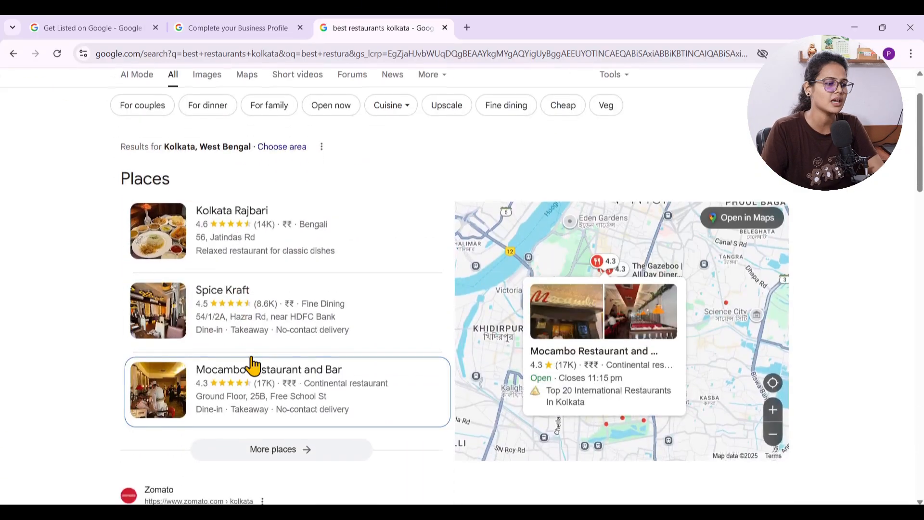
pyautogui.scroll(-1, 252, 366)
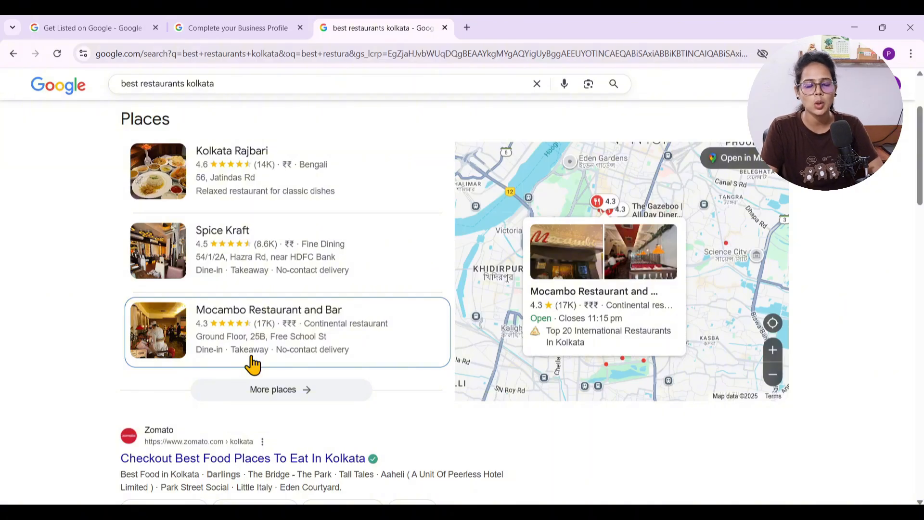
# Return to the Business Profile setup and set Monday as open from 10:00 AM to 6:00 PM
pyautogui.click(258, 27)
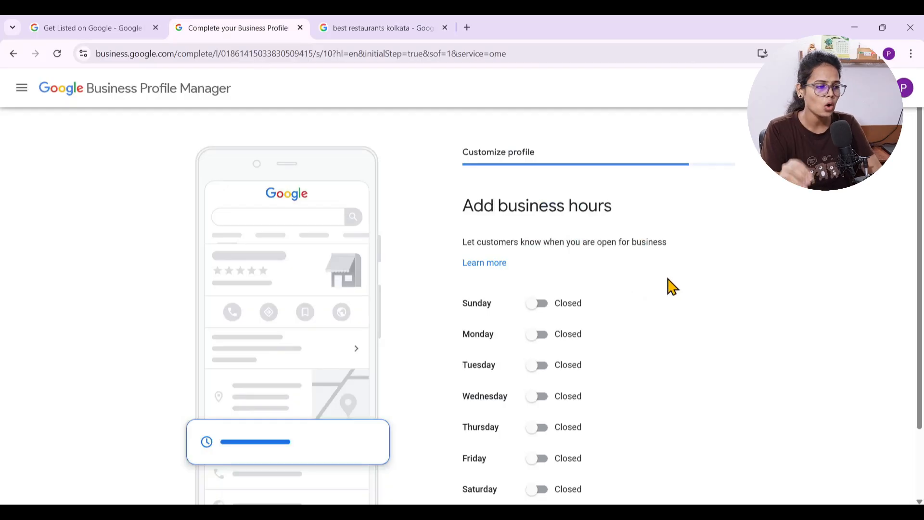
pyautogui.scroll(-1, 666, 287)
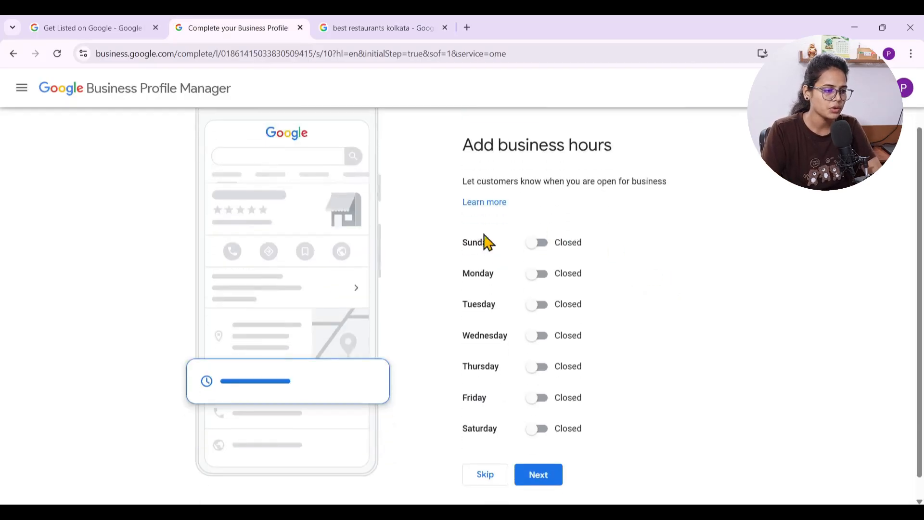
pyautogui.click(537, 274)
pyautogui.click(495, 294)
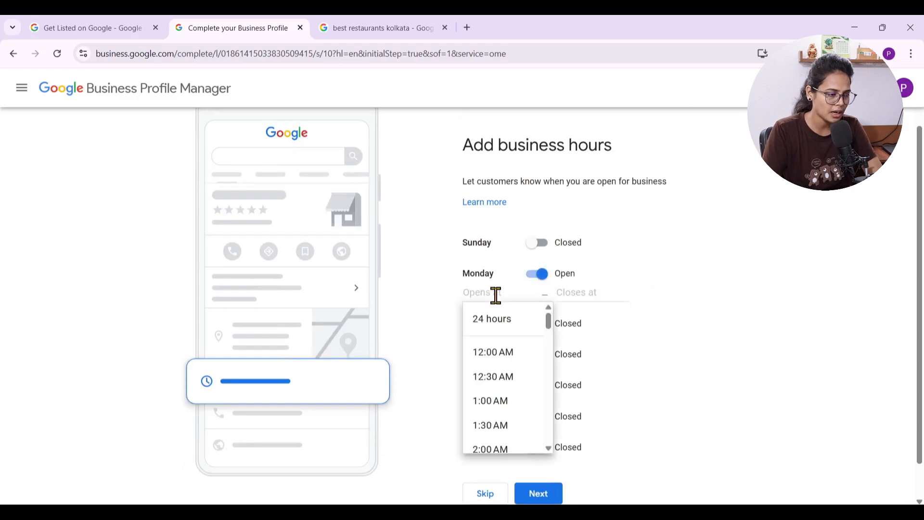
pyautogui.scroll(-3, 501, 407)
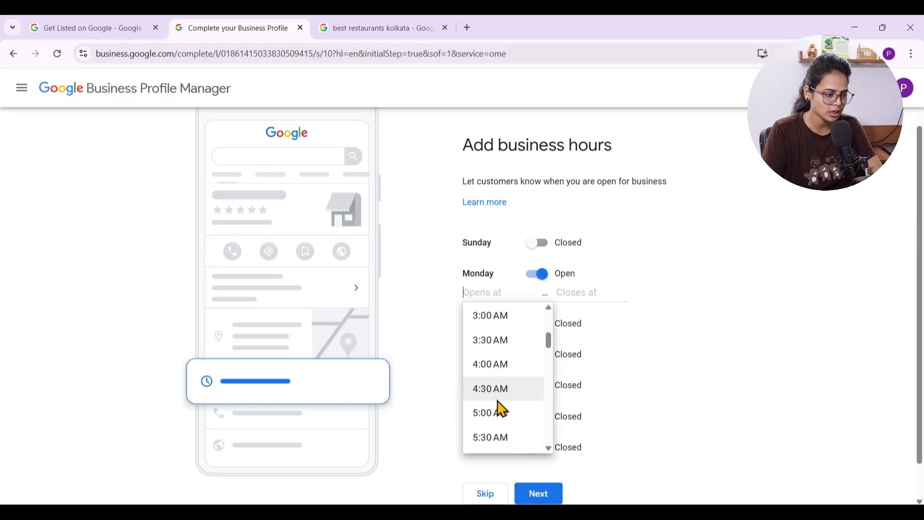
pyautogui.scroll(-3, 502, 407)
pyautogui.scroll(-2, 496, 390)
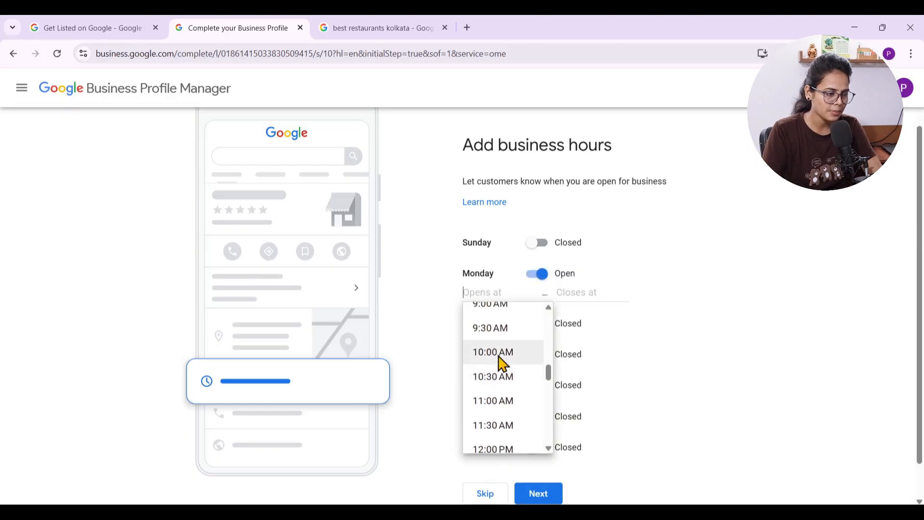
pyautogui.click(474, 355)
pyautogui.click(578, 292)
pyautogui.scroll(-15, 597, 400)
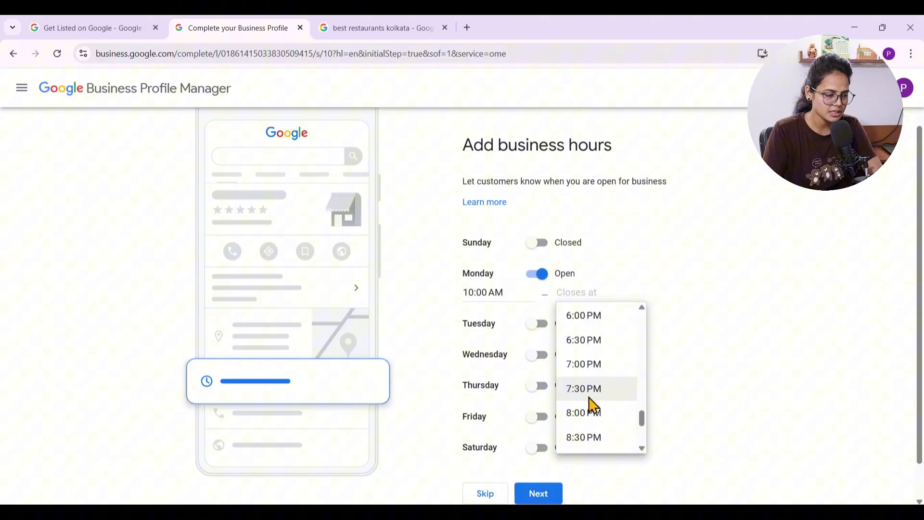
pyautogui.click(595, 317)
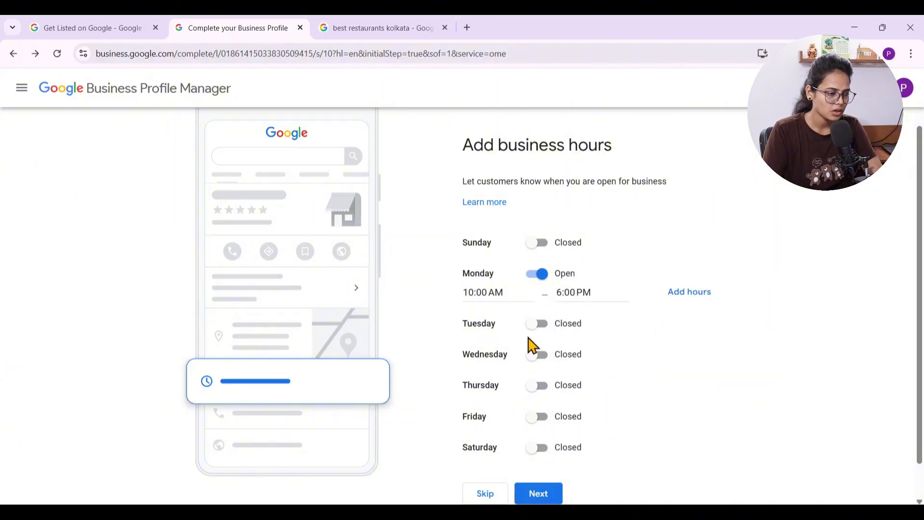
# Mark Tuesday, Wednesday, Thursday and Friday as open days in the business hours
pyautogui.click(535, 325)
pyautogui.click(535, 376)
pyautogui.click(536, 426)
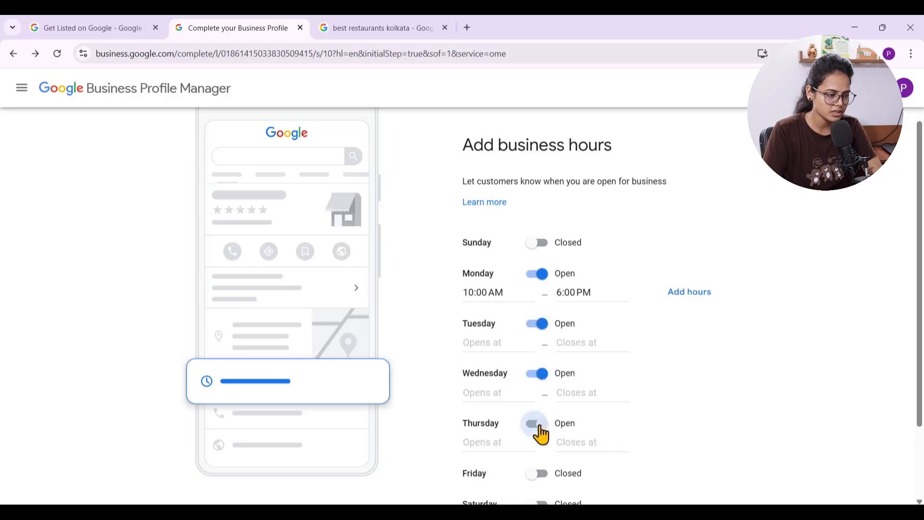
pyautogui.scroll(-1, 539, 440)
pyautogui.click(537, 412)
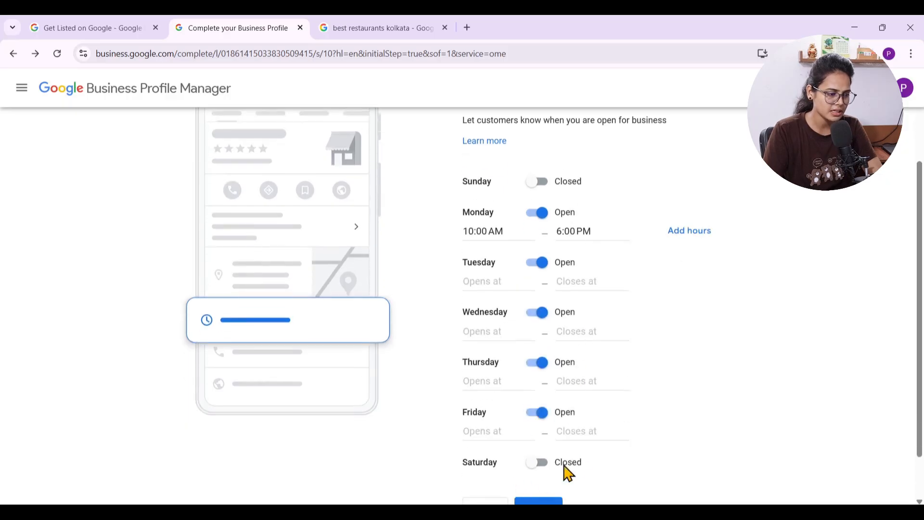
# Set the Tuesday to Friday hours to 10:00 AM to 6:00 PM and proceed to the business description
pyautogui.click(481, 282)
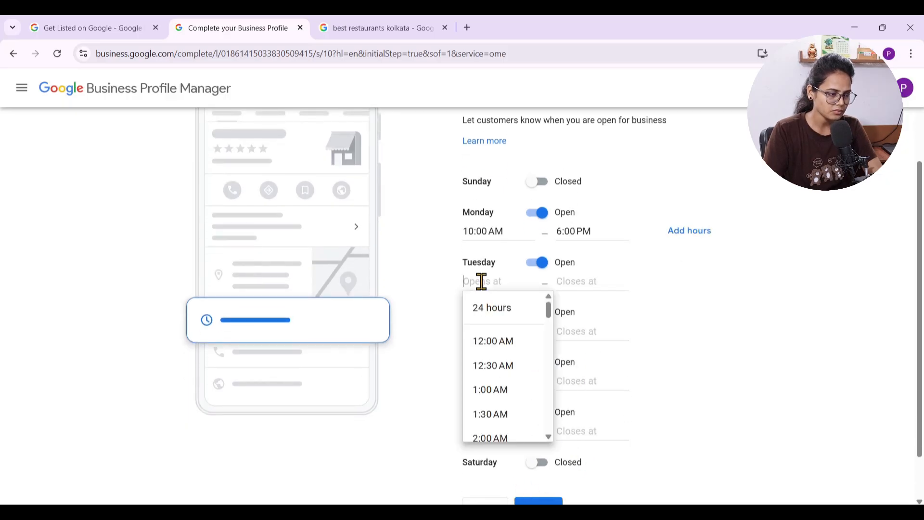
pyautogui.scroll(-5, 513, 392)
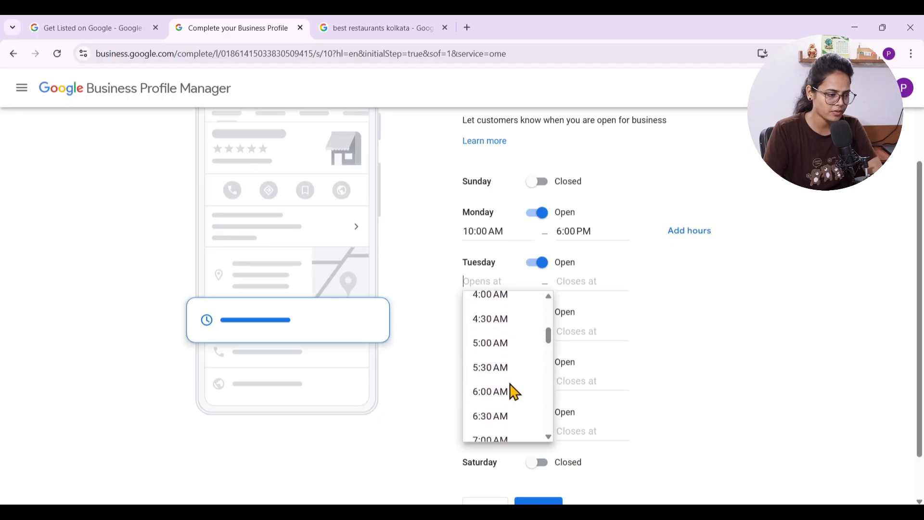
pyautogui.scroll(-3, 513, 392)
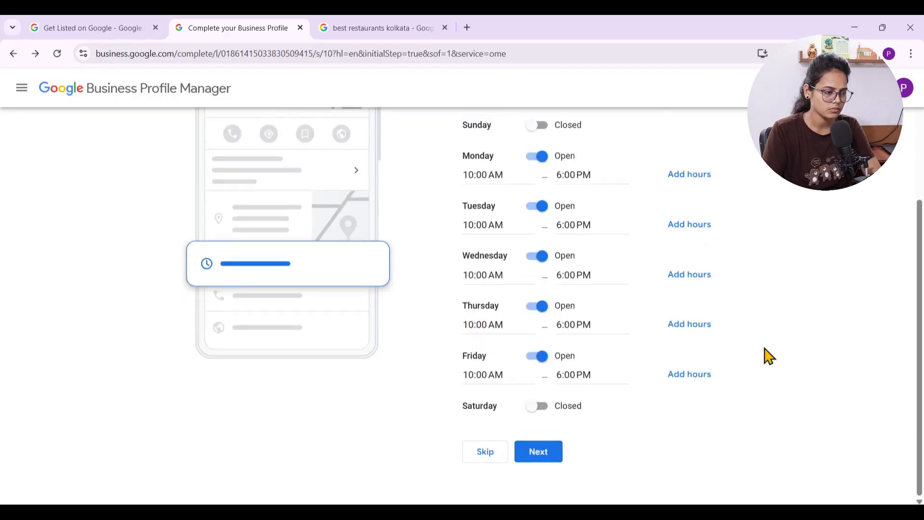
pyautogui.click(552, 461)
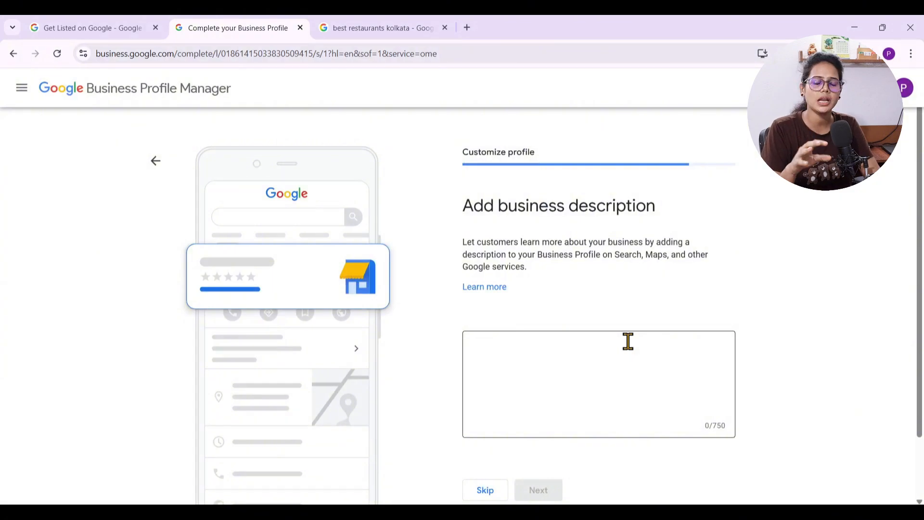
# Enter "We are expert trainer" as the business description and proceed to the storefront photo page
pyautogui.click(571, 366)
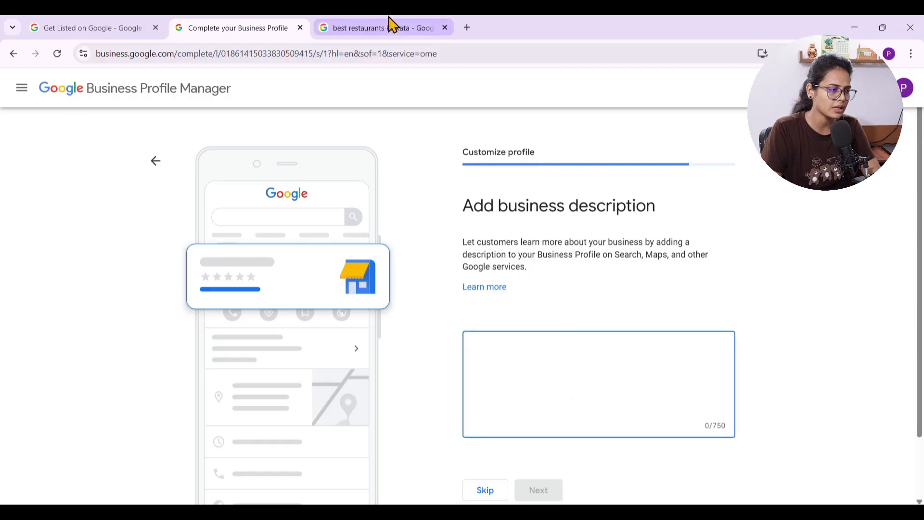
pyautogui.write('We are')
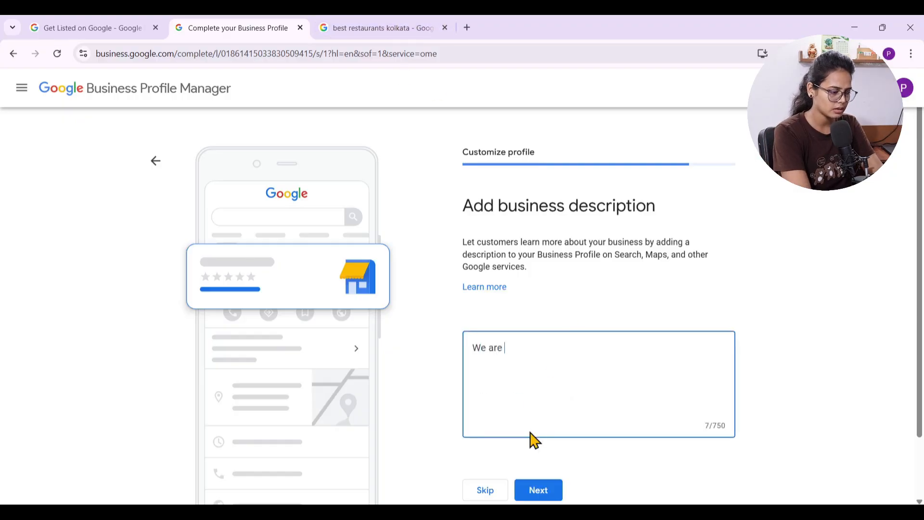
pyautogui.write(' ex')
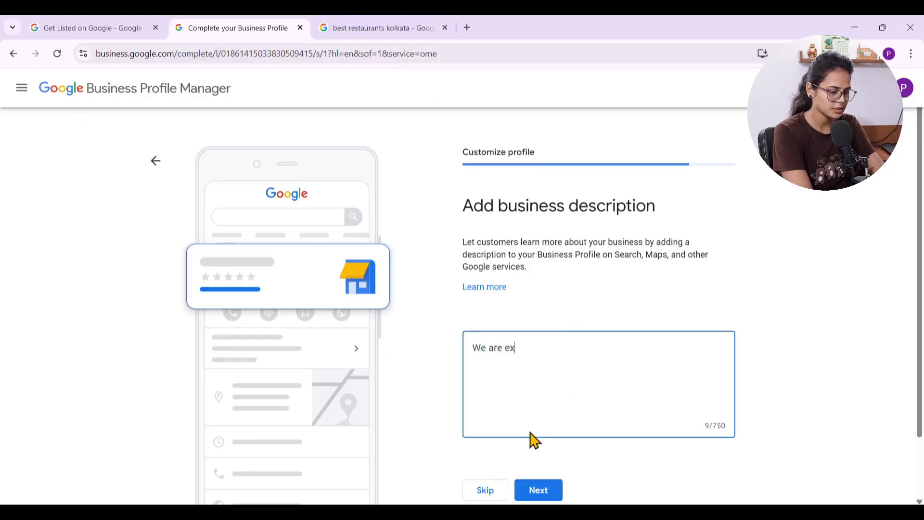
pyautogui.write('pert trainer')
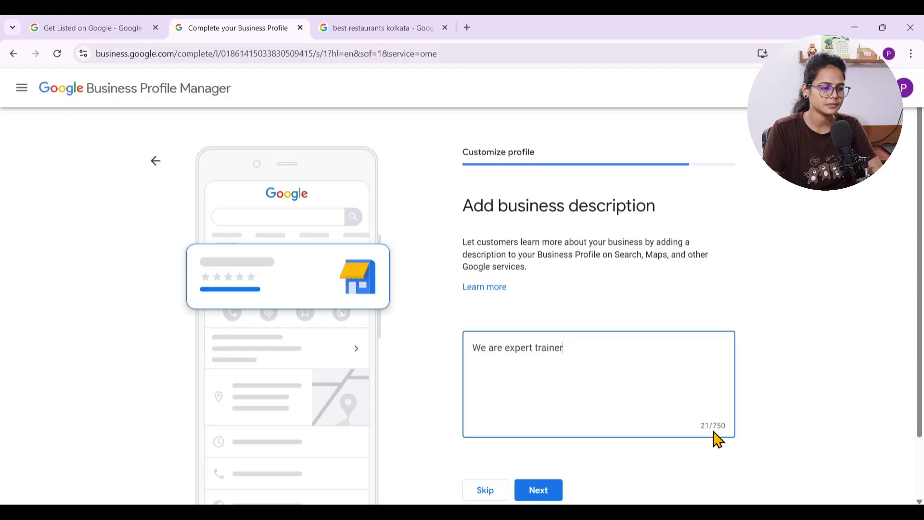
pyautogui.click(549, 494)
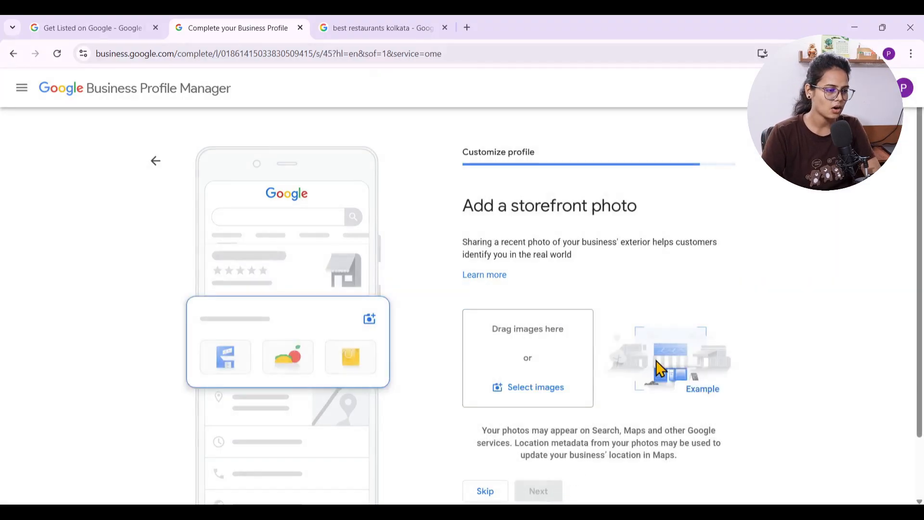
# Add two images from the Portfoliyo folder as storefront photos and proceed to the business photos page
pyautogui.scroll(-2, 656, 362)
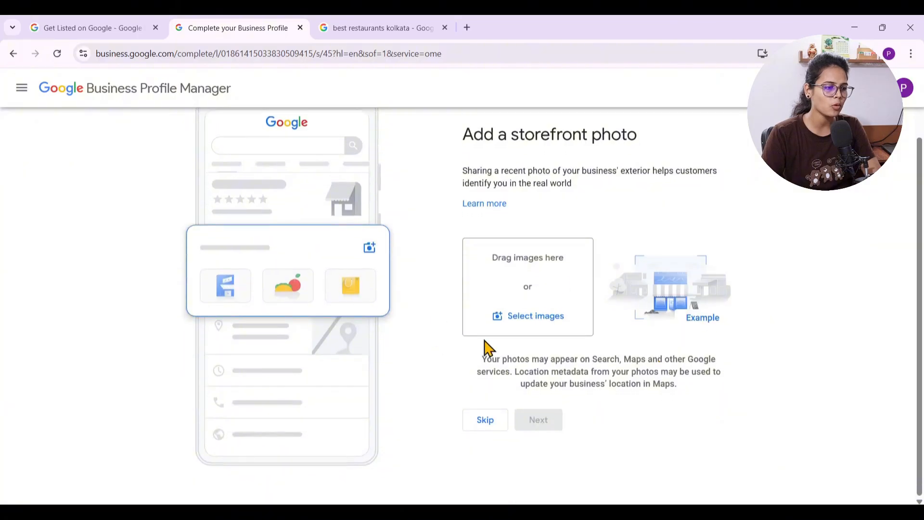
pyautogui.click(531, 318)
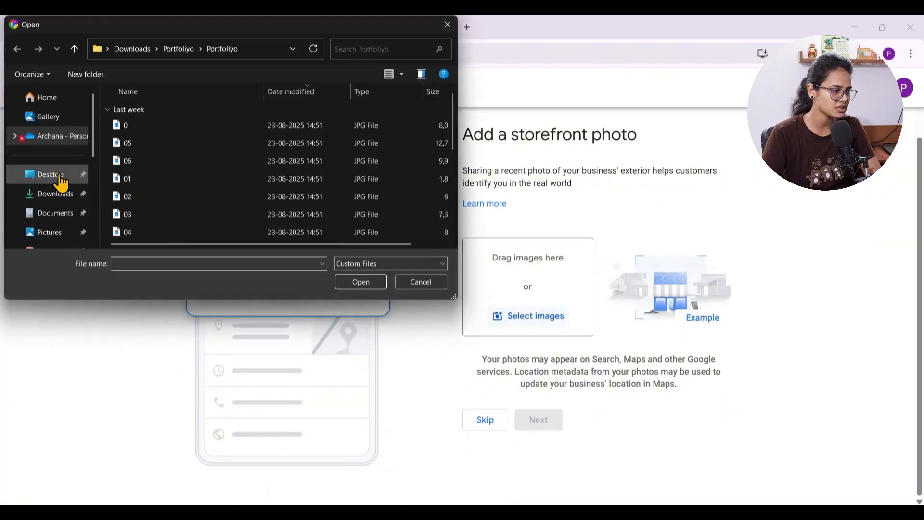
pyautogui.click(137, 136)
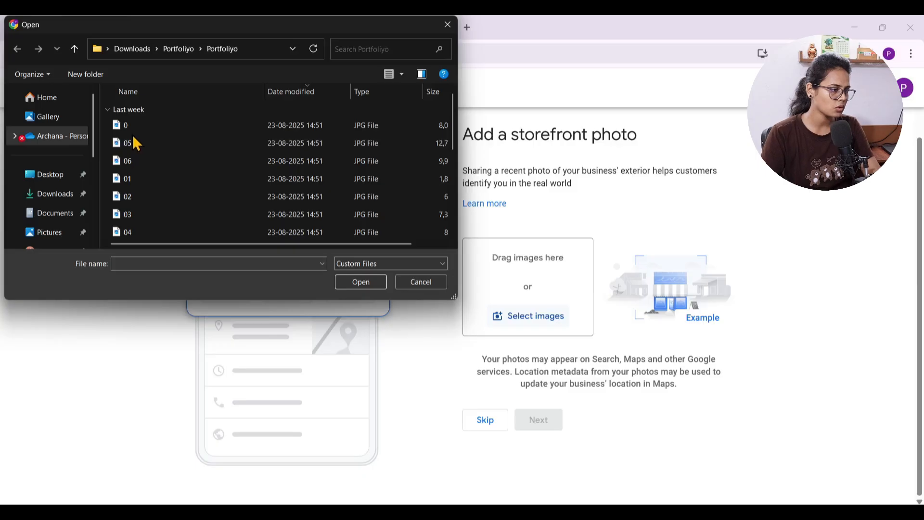
pyautogui.keyDown('ctrl'); pyautogui.click(132, 159); pyautogui.keyUp('ctrl')
pyautogui.click(359, 282)
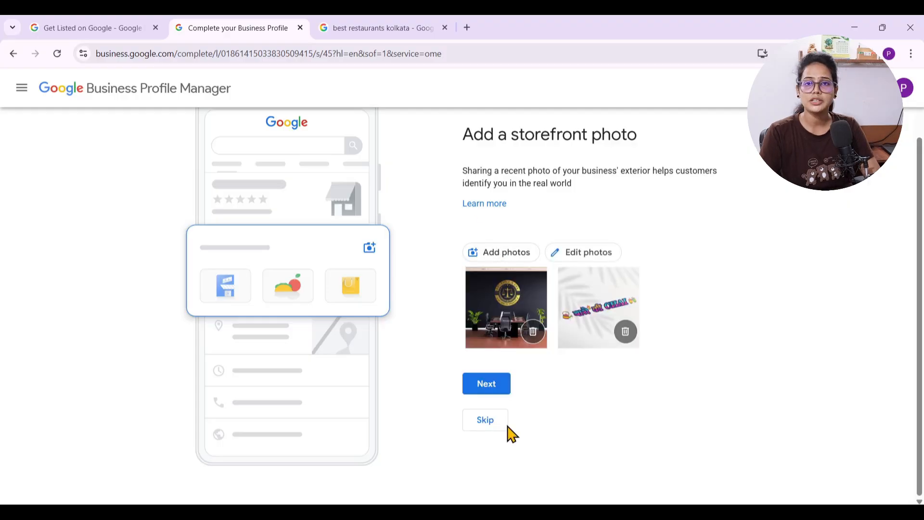
pyautogui.click(487, 385)
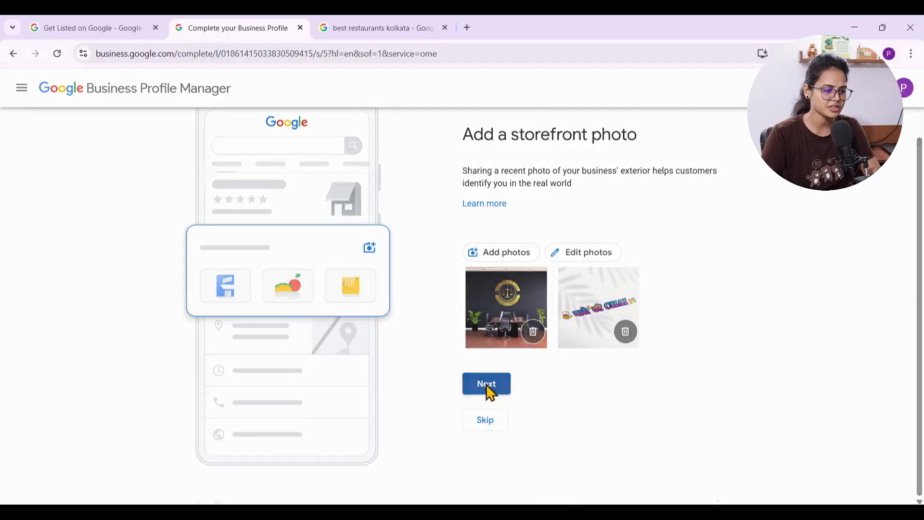
# Skip adding photos of the business and skip the ₹40,000 advertising credit offer
pyautogui.scroll(-3, 662, 366)
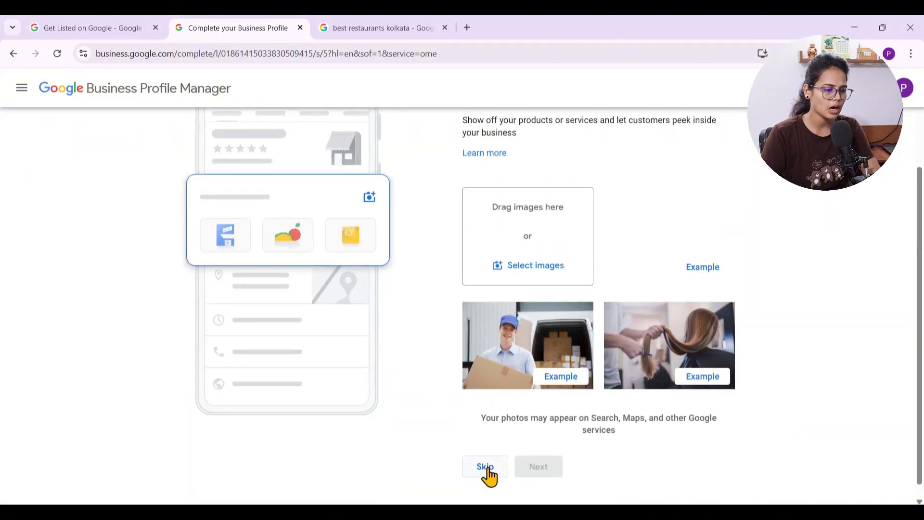
pyautogui.scroll(2, 481, 351)
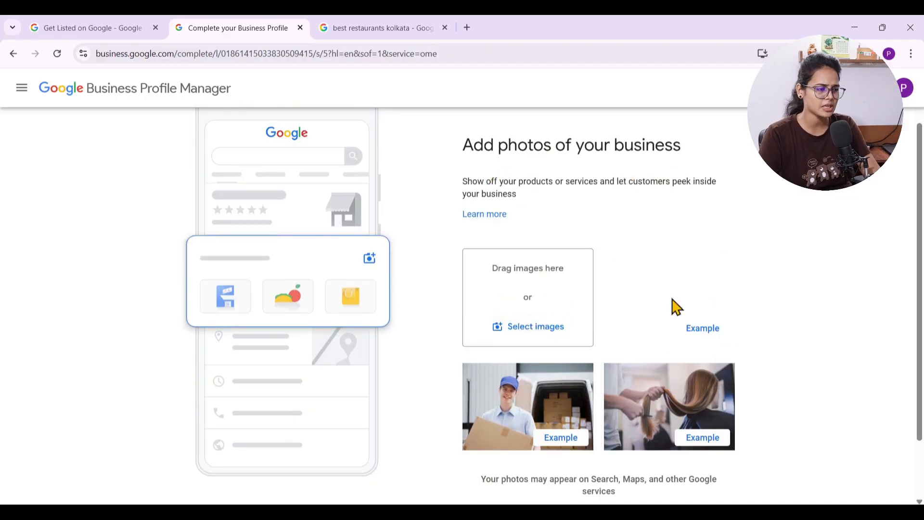
pyautogui.scroll(-2, 671, 305)
pyautogui.click(491, 459)
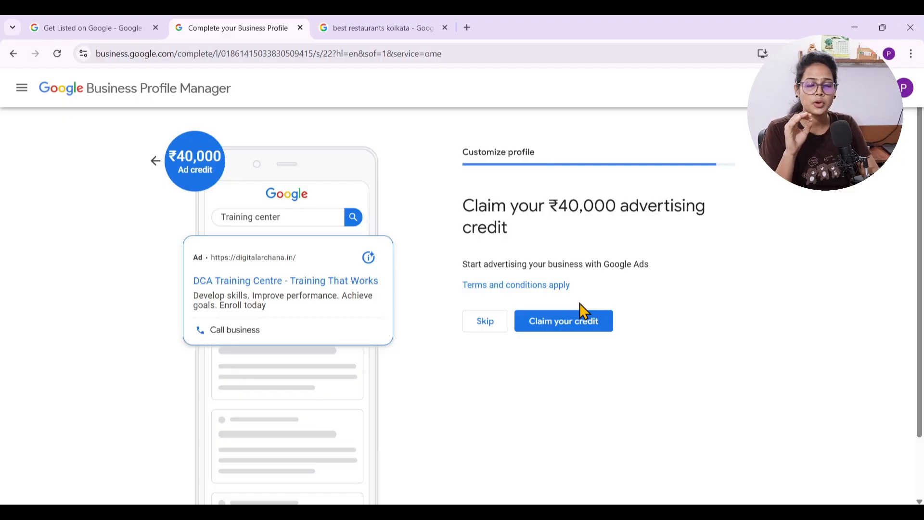
pyautogui.click(487, 332)
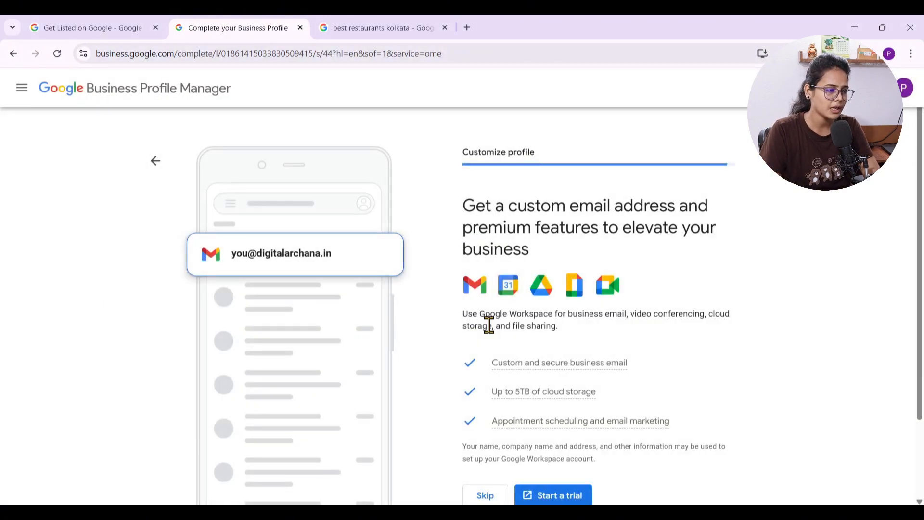
# Review the Google Workspace offer's custom email, cloud storage and appointment scheduling features, and skip the trial
pyautogui.scroll(-2, 610, 312)
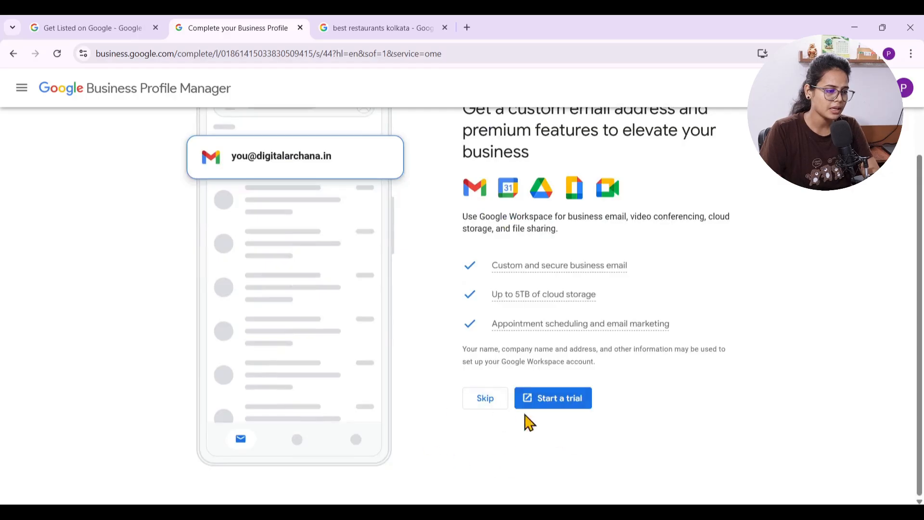
pyautogui.scroll(1, 629, 332)
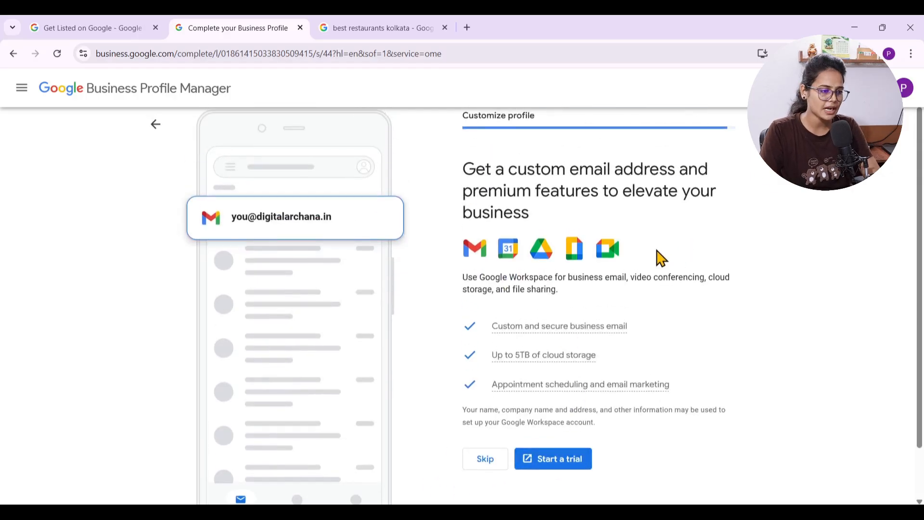
pyautogui.moveTo(660, 258); pyautogui.dragTo(489, 261)
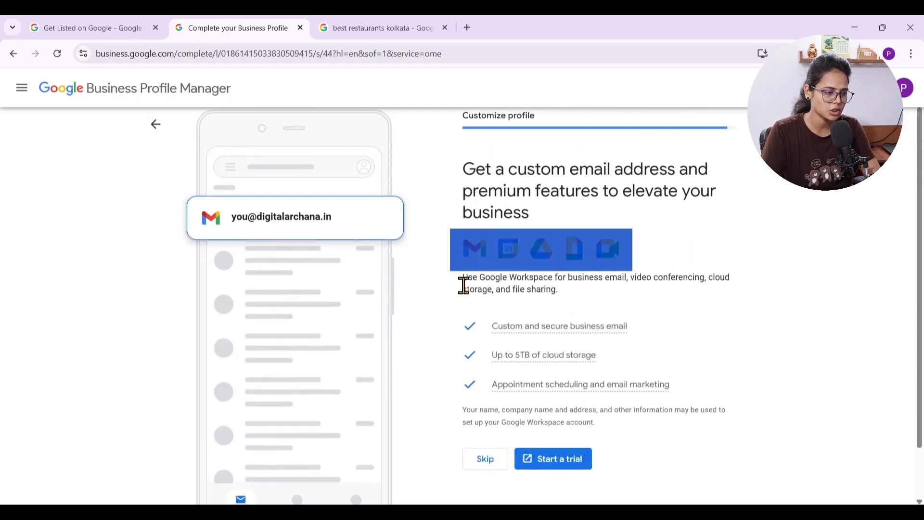
pyautogui.moveTo(514, 289); pyautogui.dragTo(559, 289)
pyautogui.moveTo(491, 332)
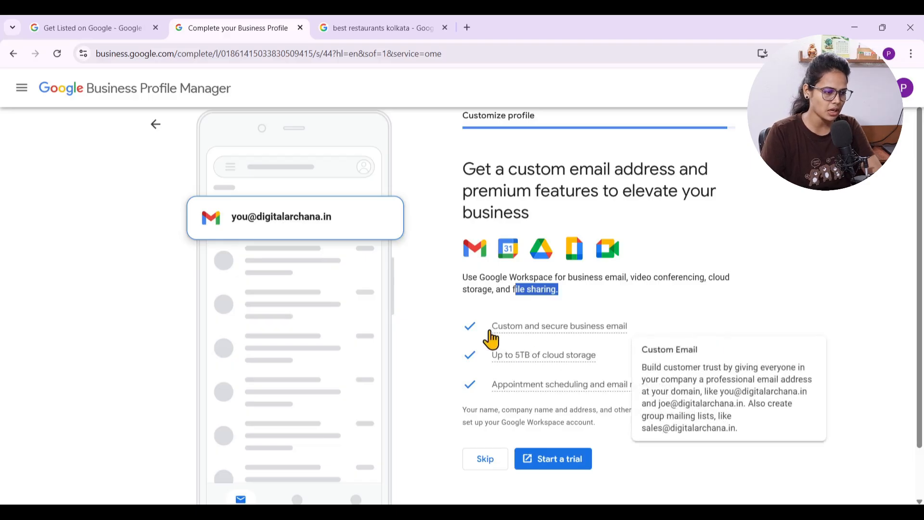
pyautogui.moveTo(492, 365)
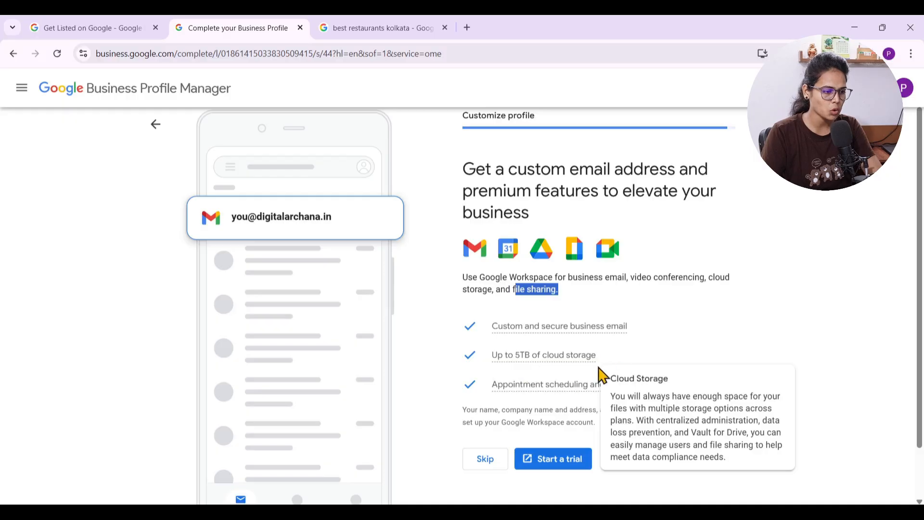
pyautogui.moveTo(503, 392)
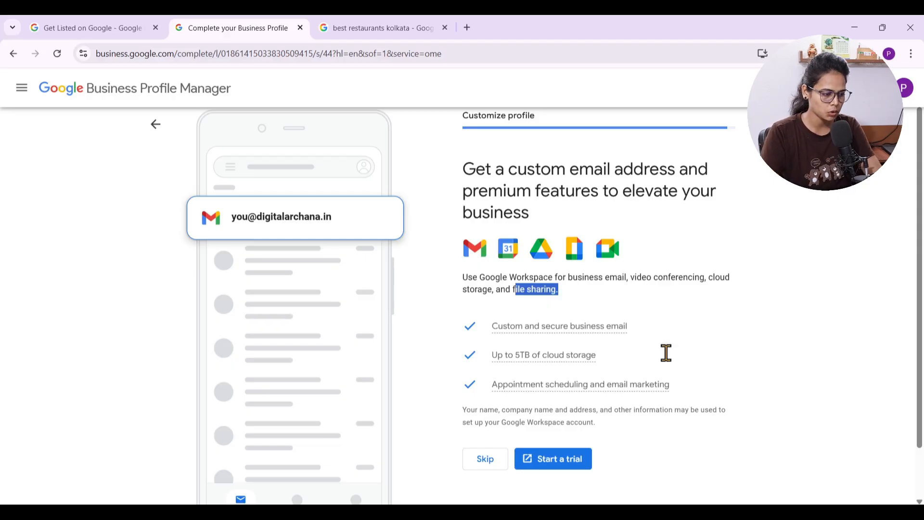
pyautogui.click(486, 462)
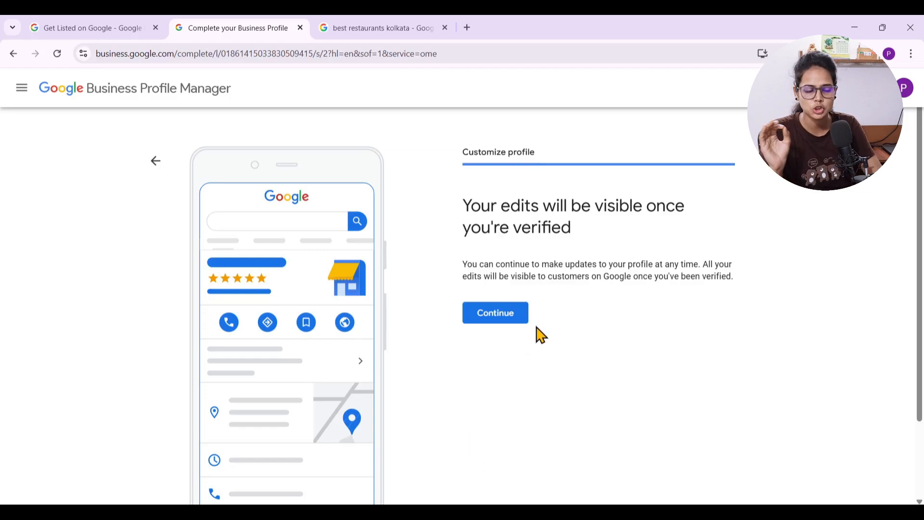
# Finish the profile customization and examine the DCA Training Centre listing in Google Search
pyautogui.click(482, 319)
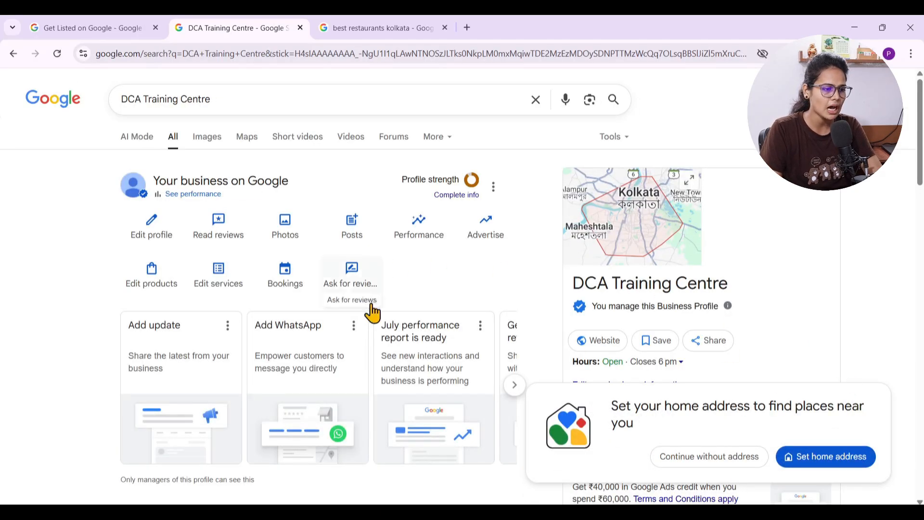
pyautogui.scroll(-1, 686, 267)
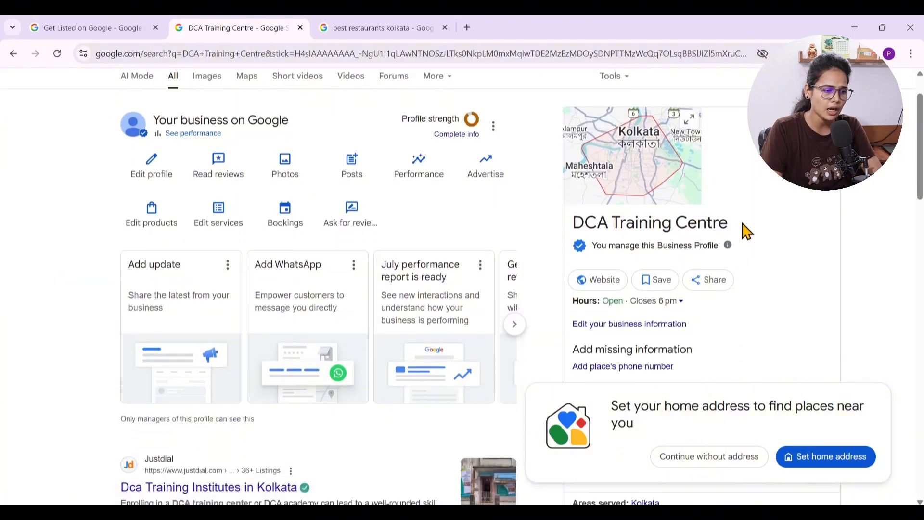
pyautogui.moveTo(743, 228); pyautogui.dragTo(598, 225)
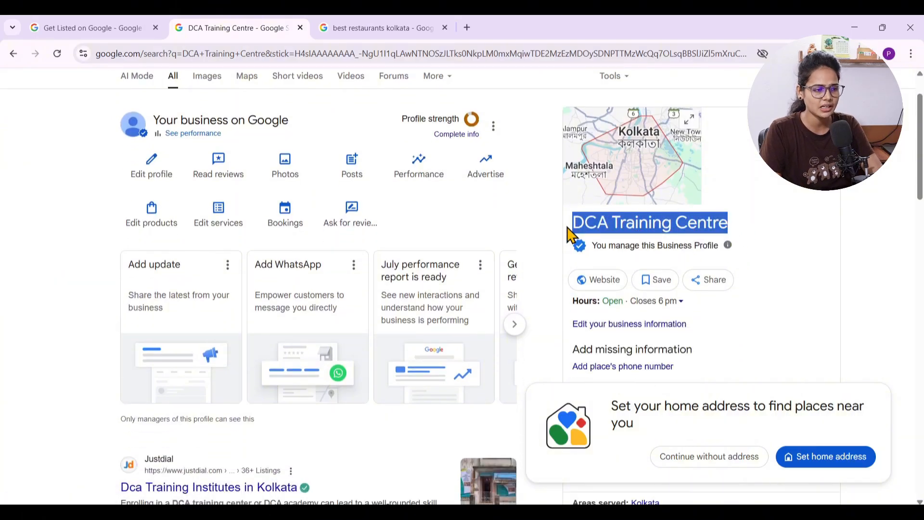